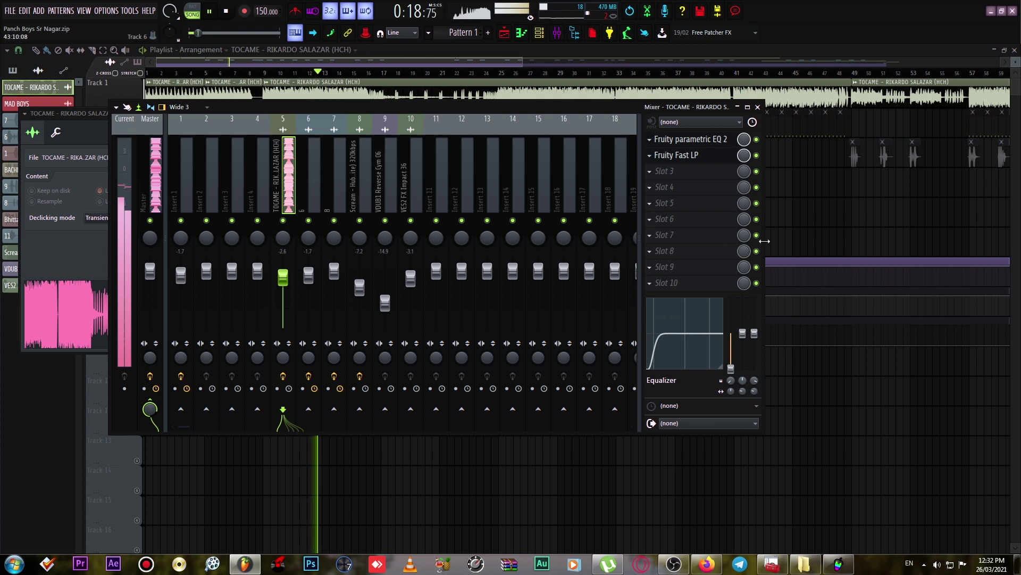
Solo Track 2 and unmute Track 8 to audition the Pattern 1 clips with the Fast LP (Insert 1) cutoff automation
{"action": "scroll", "coordinate": [303, 77], "scroll_direction": "down", "scroll_amount": 2}
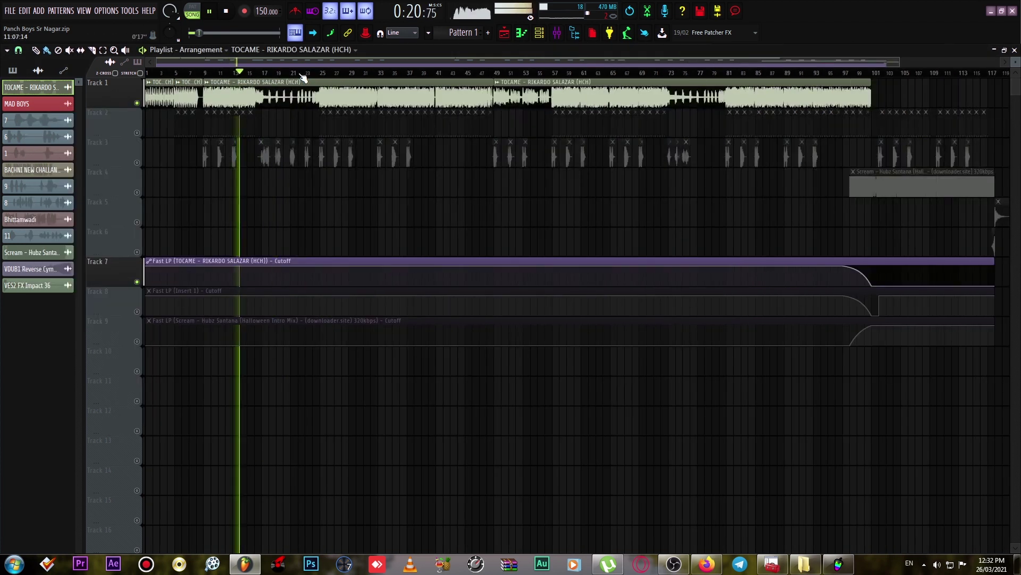
{"action": "scroll", "coordinate": [181, 75], "scroll_direction": "up", "scroll_amount": 2}
{"action": "scroll", "coordinate": [209, 56], "scroll_direction": "up", "scroll_amount": 1}
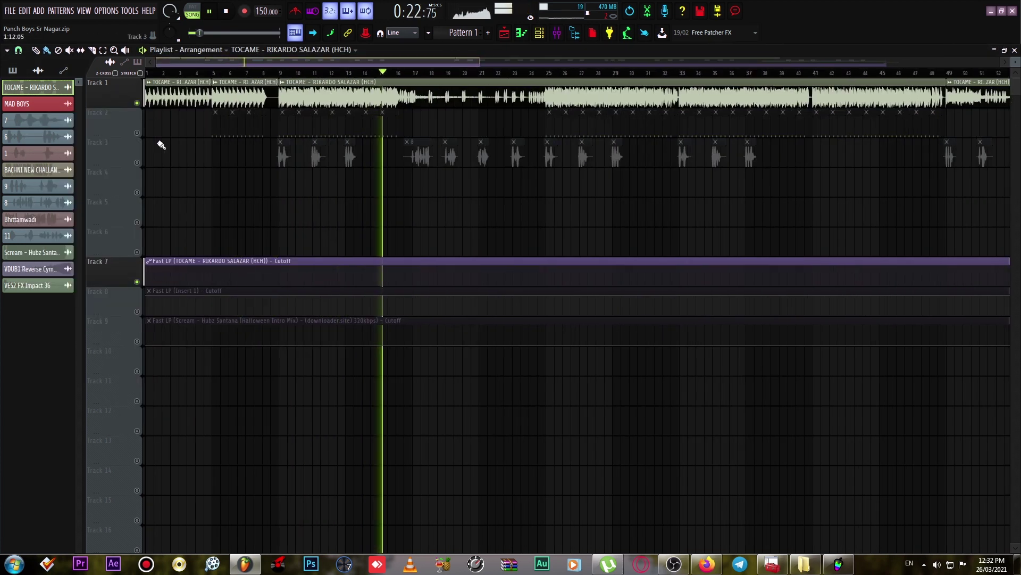
{"action": "left_click", "coordinate": [138, 133], "text": "ctrl"}
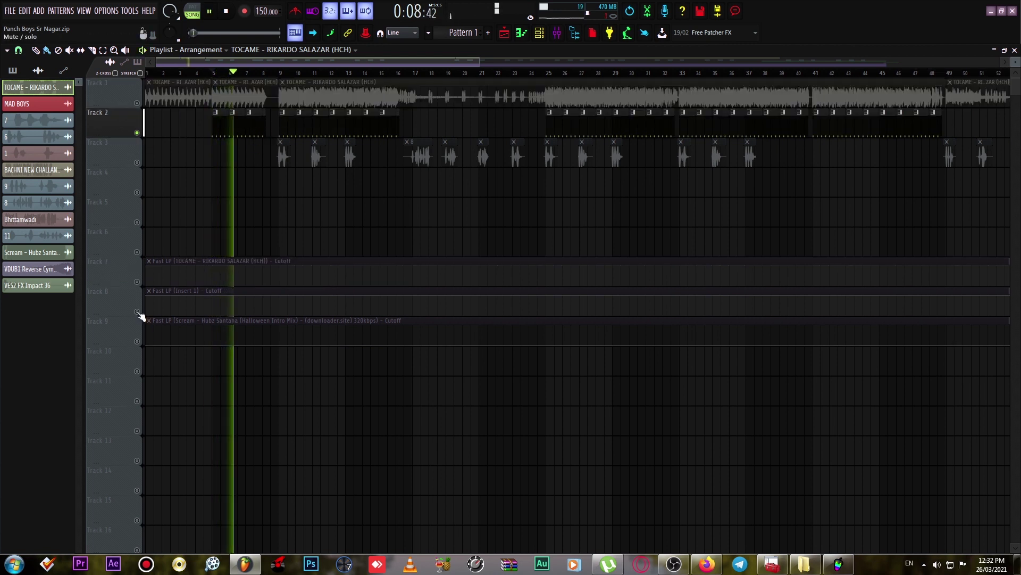
{"action": "left_click", "coordinate": [138, 312]}
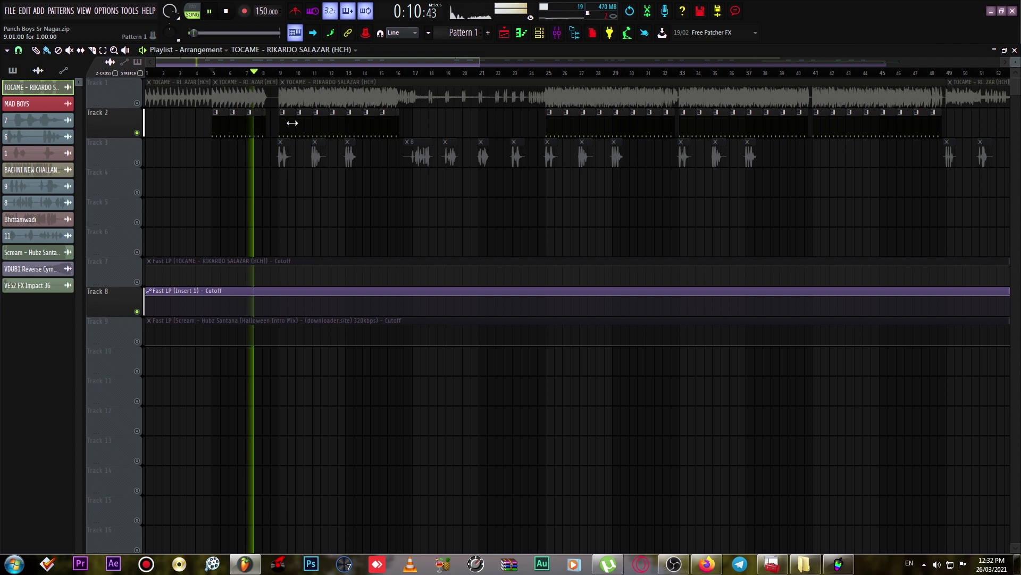
Inspect Pattern 1's bass drum notes in the piano roll and the effects on its linked mixer insert
{"action": "double_click", "coordinate": [287, 123]}
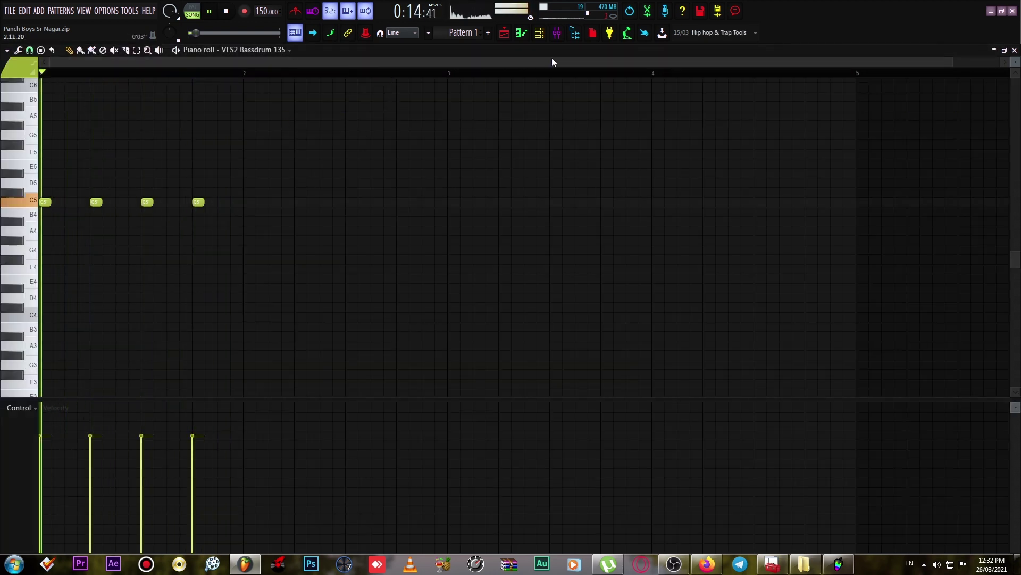
{"action": "left_click", "coordinate": [547, 33]}
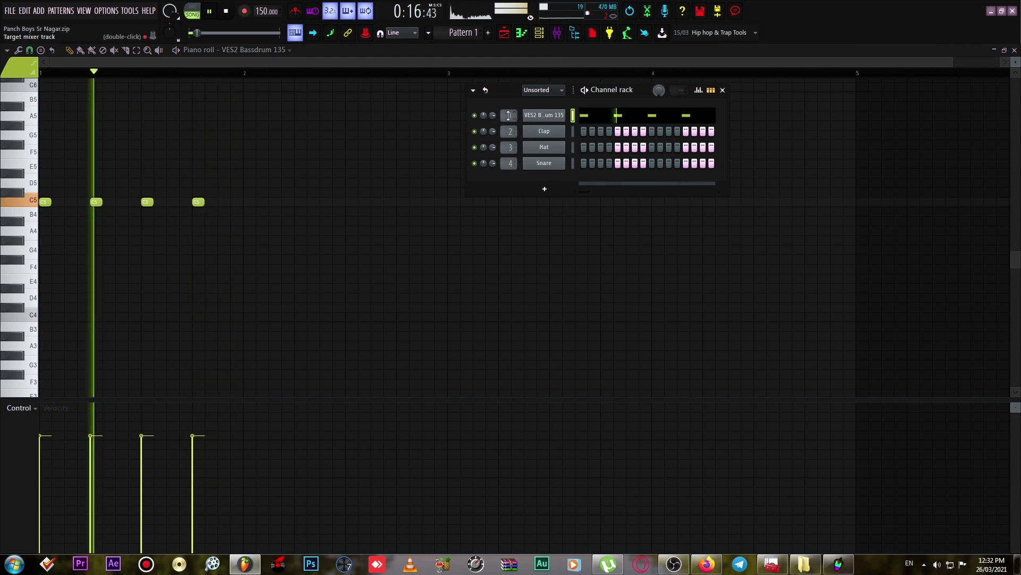
{"action": "double_click", "coordinate": [508, 115]}
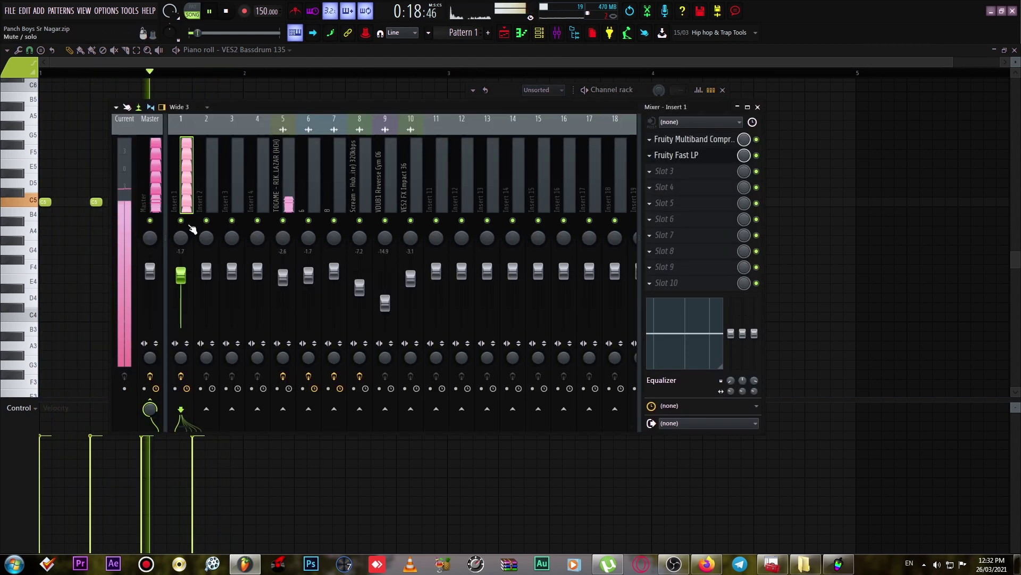
{"action": "key", "text": "F5"}
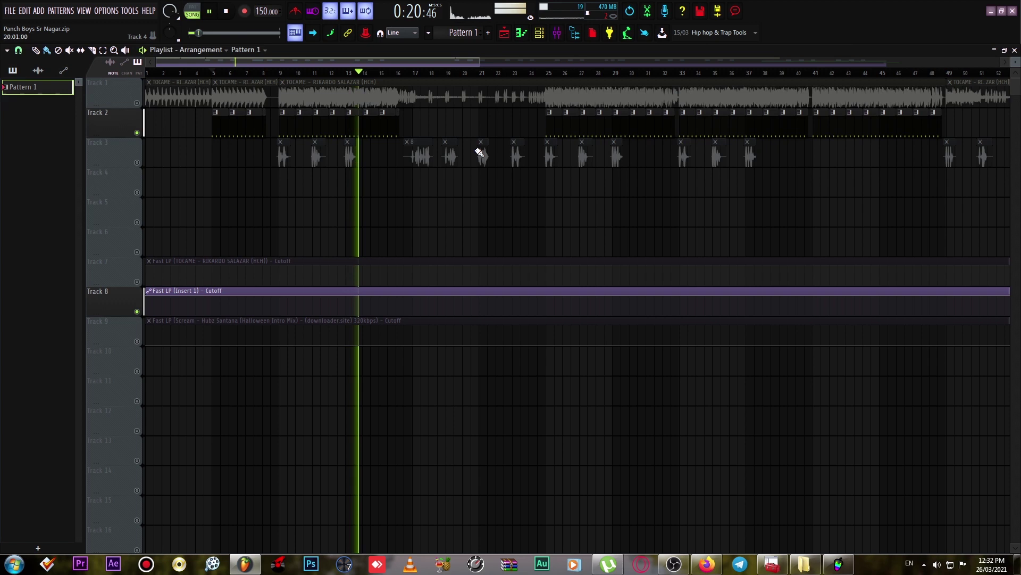
Stop playback, turn off the track solo so all playlist tracks sound, and play the arrangement from the start
{"action": "key", "text": "space"}
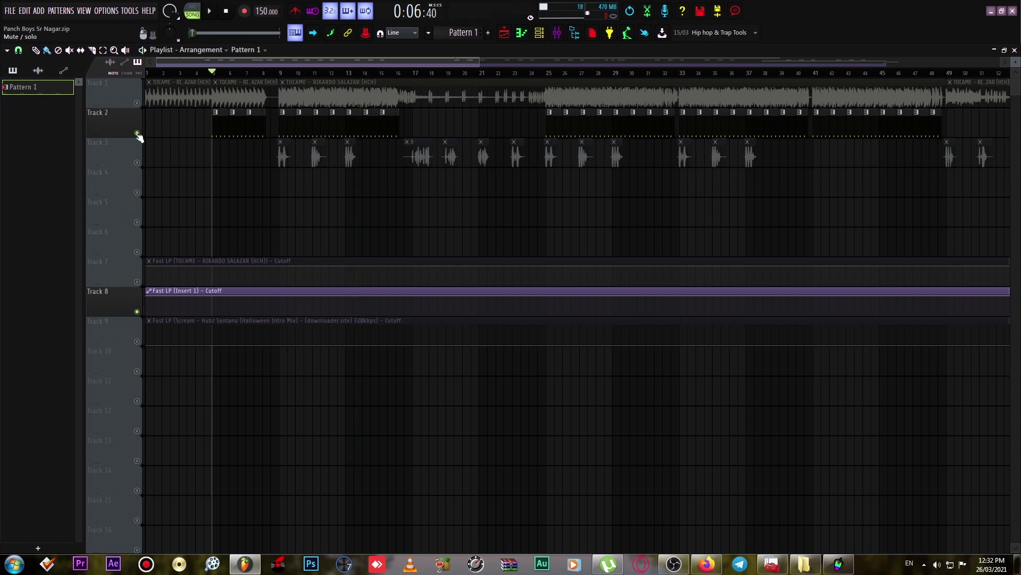
{"action": "right_click", "coordinate": [137, 134]}
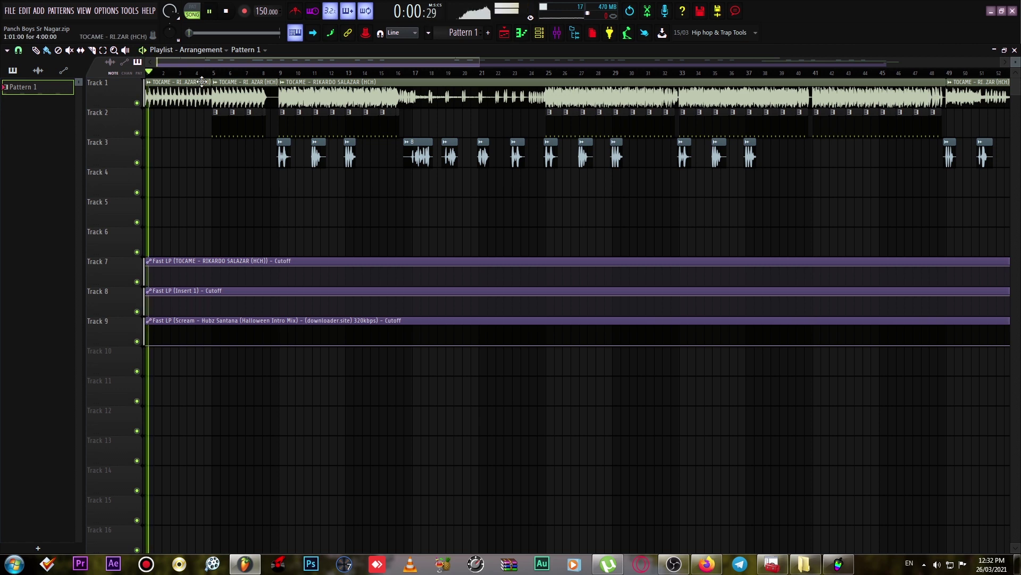
{"action": "scroll", "coordinate": [214, 76], "scroll_direction": "down", "scroll_amount": 2}
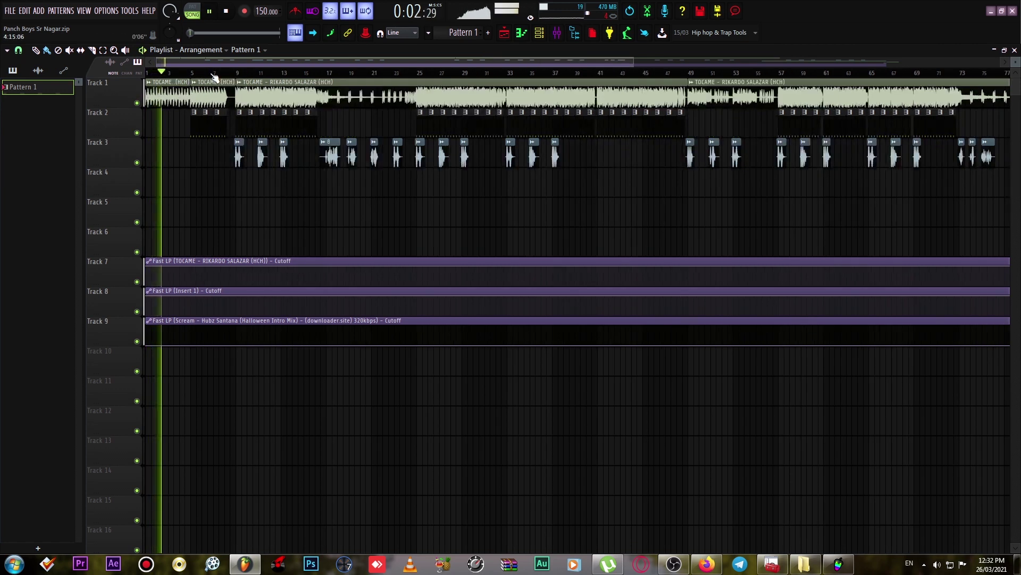
{"action": "scroll", "coordinate": [214, 77], "scroll_direction": "down", "scroll_amount": 2}
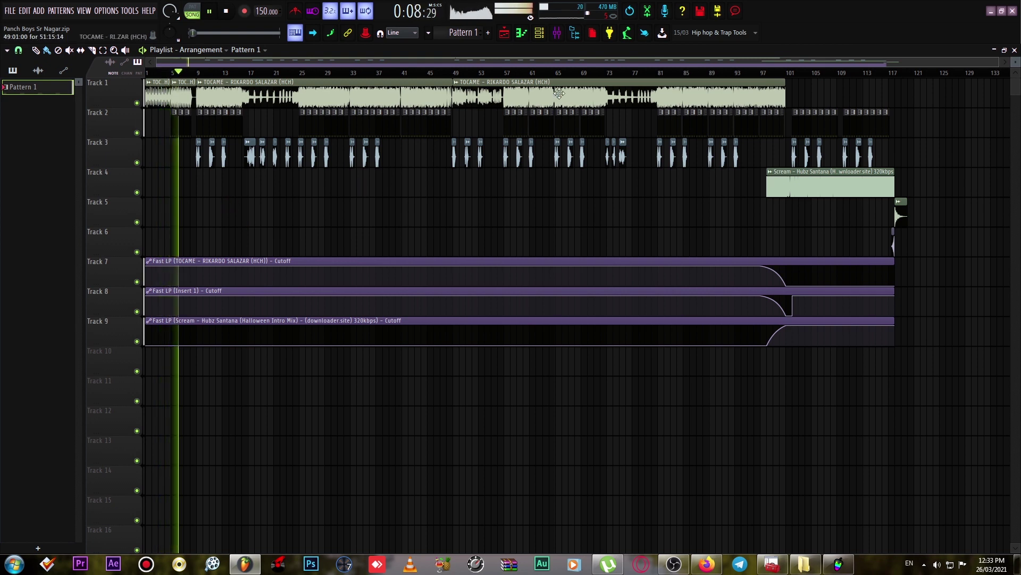
Review the VES2 Bassdrum 135 channel in the piano roll and mixer, along with the Master track's effect chain
{"action": "left_click", "coordinate": [544, 38]}
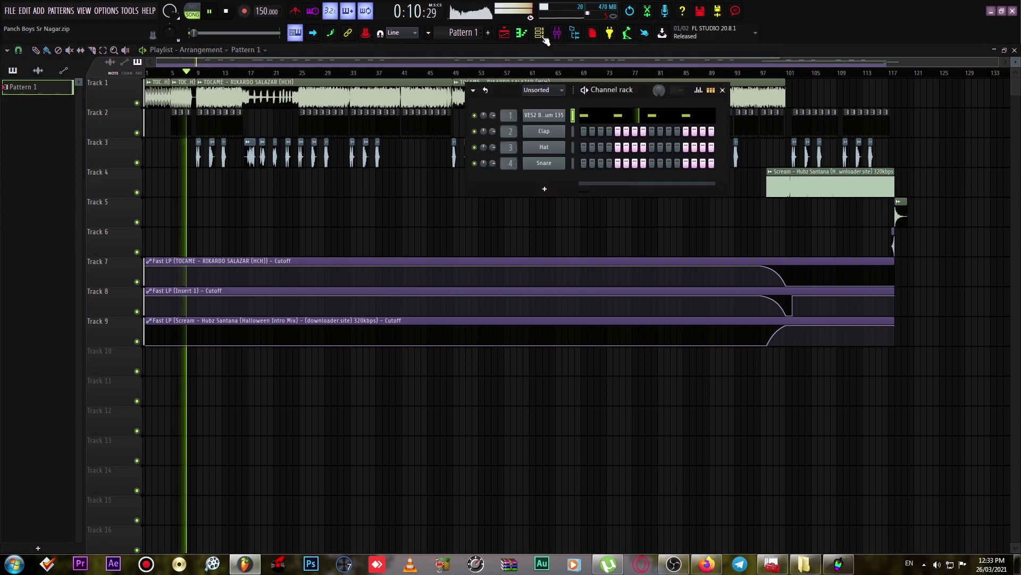
{"action": "key", "text": "F6"}
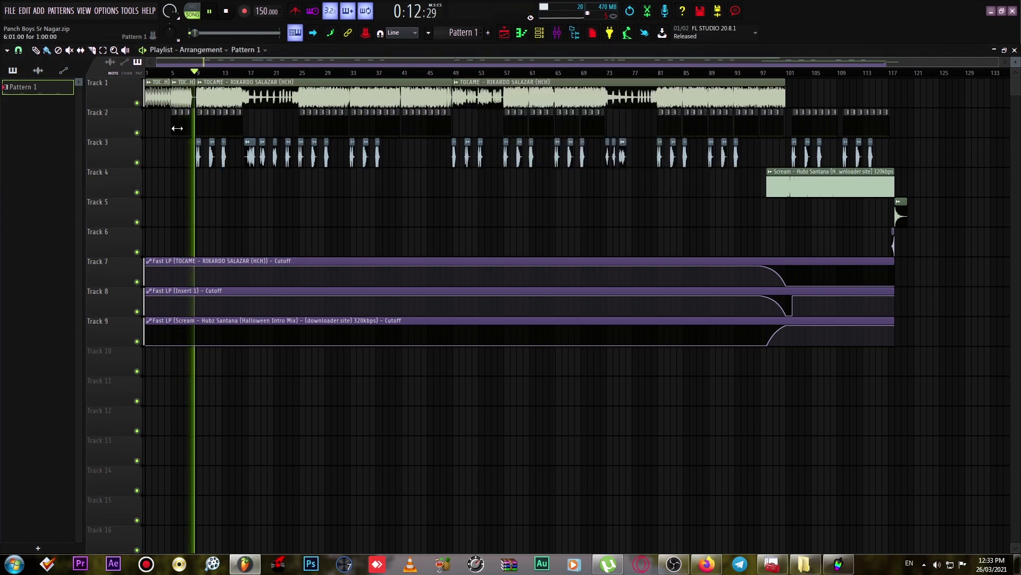
{"action": "double_click", "coordinate": [206, 120]}
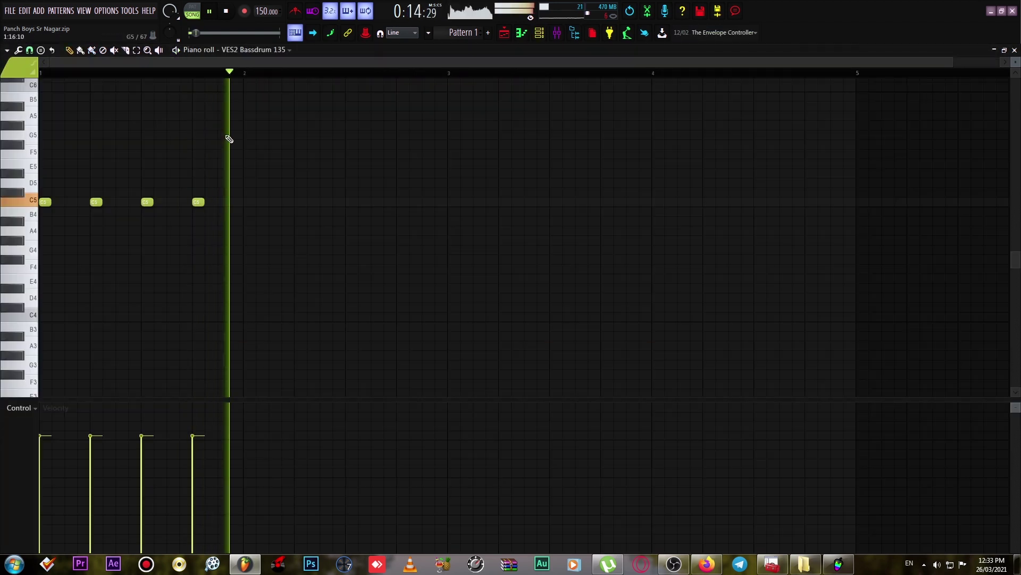
{"action": "left_click", "coordinate": [543, 38]}
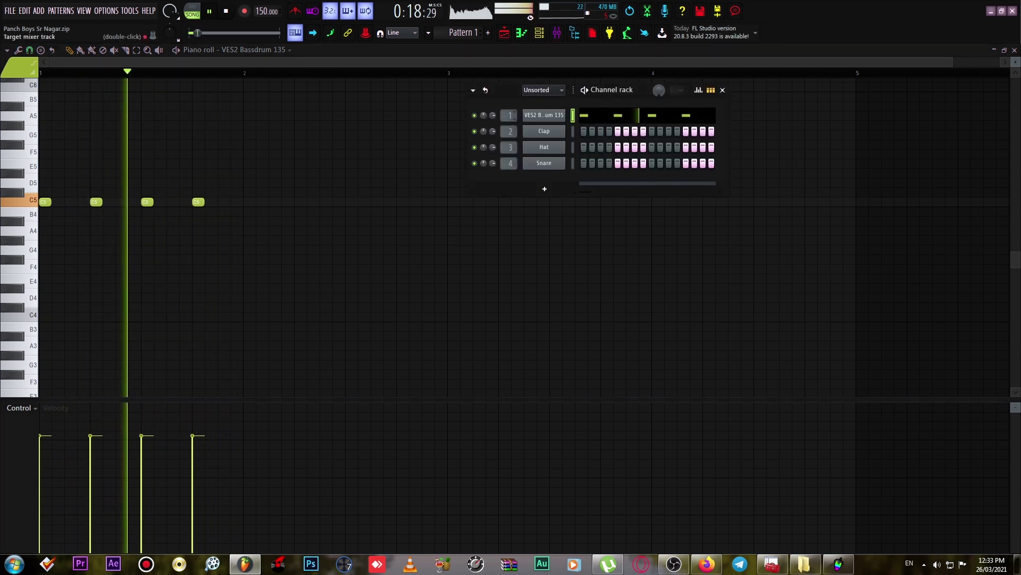
{"action": "double_click", "coordinate": [507, 113]}
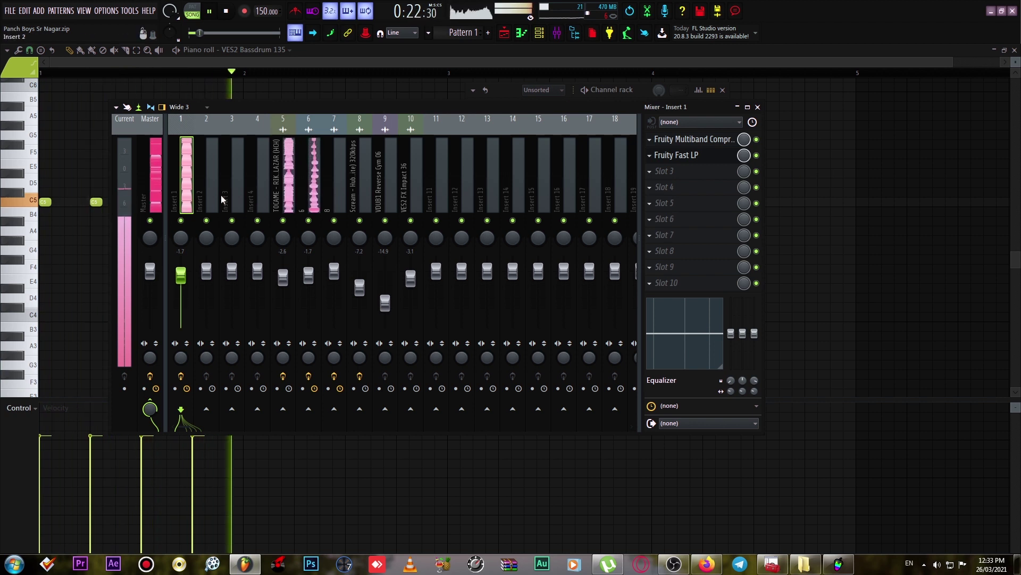
{"action": "left_click", "coordinate": [150, 177]}
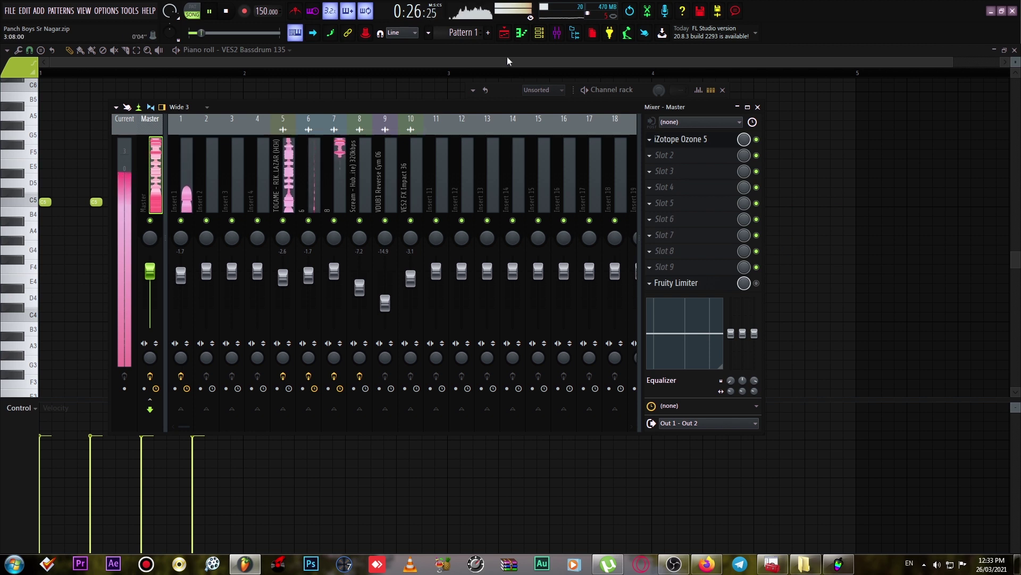
{"action": "left_click", "coordinate": [507, 35]}
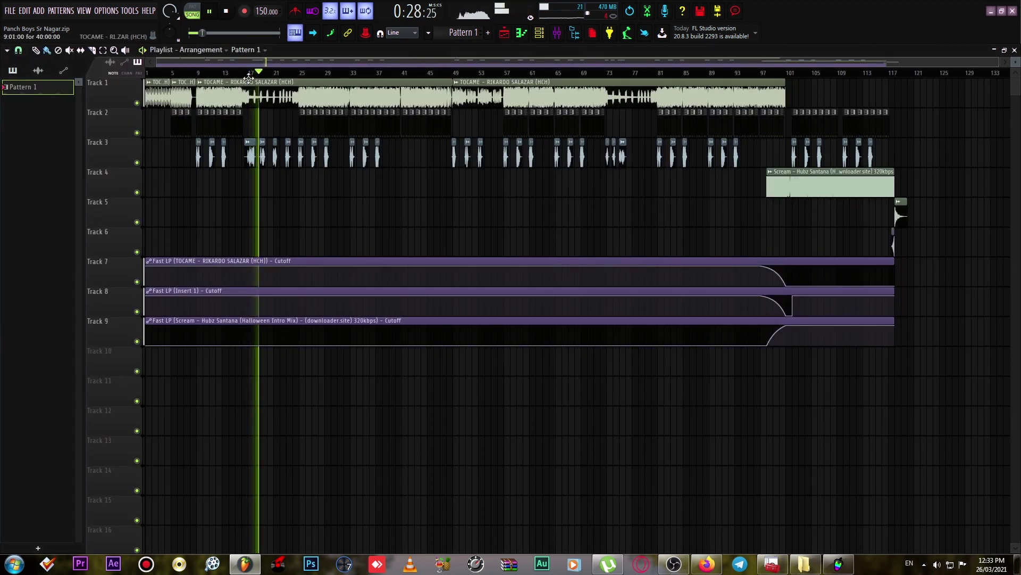
Open the settings of vocal clip 8 on Track 3 and review the effects on its linked mixer track
{"action": "scroll", "coordinate": [248, 78], "scroll_direction": "up", "scroll_amount": 5}
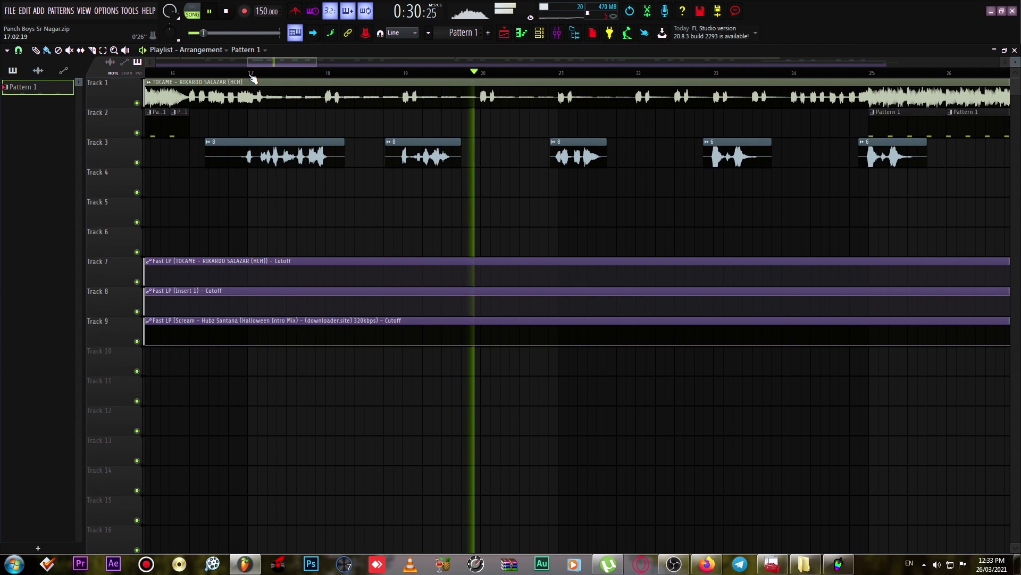
{"action": "scroll", "coordinate": [254, 79], "scroll_direction": "down", "scroll_amount": 6}
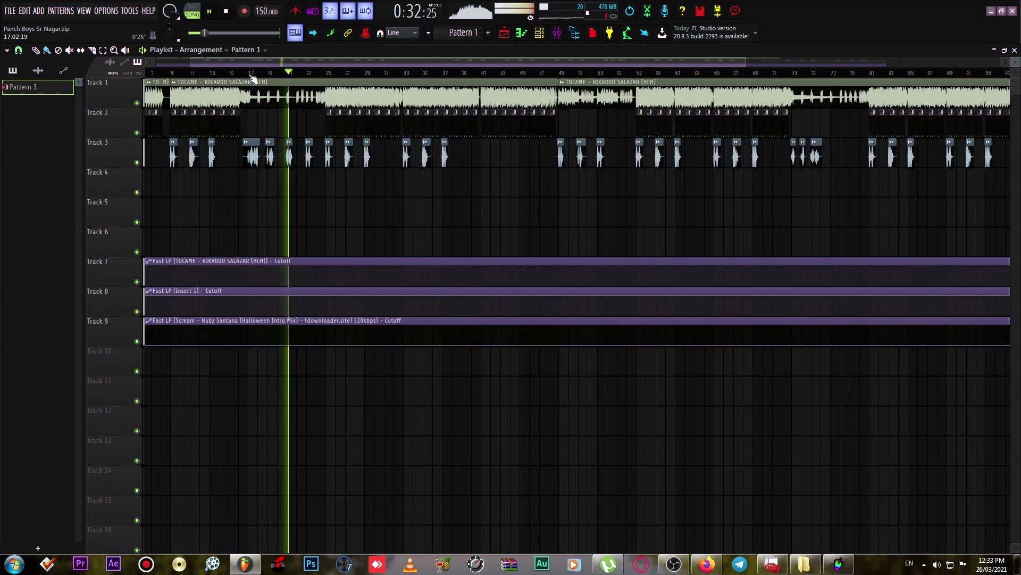
{"action": "double_click", "coordinate": [290, 155]}
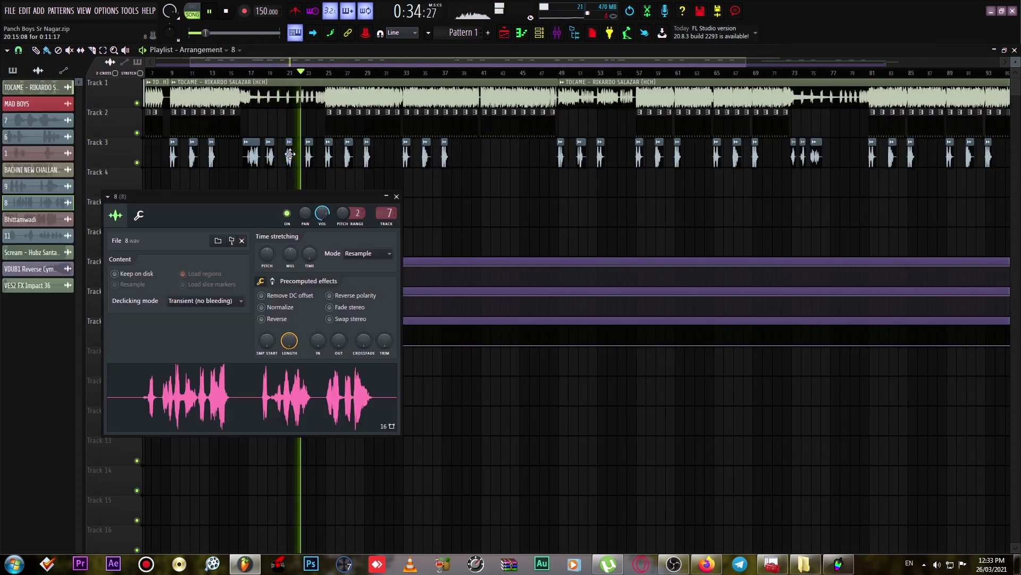
{"action": "double_click", "coordinate": [390, 214]}
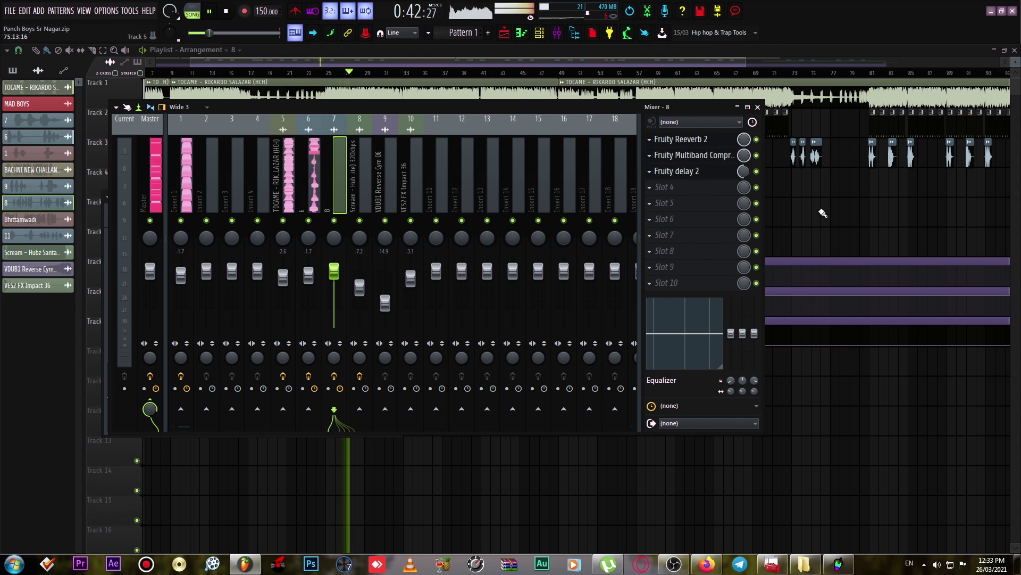
{"action": "key", "text": "F9"}
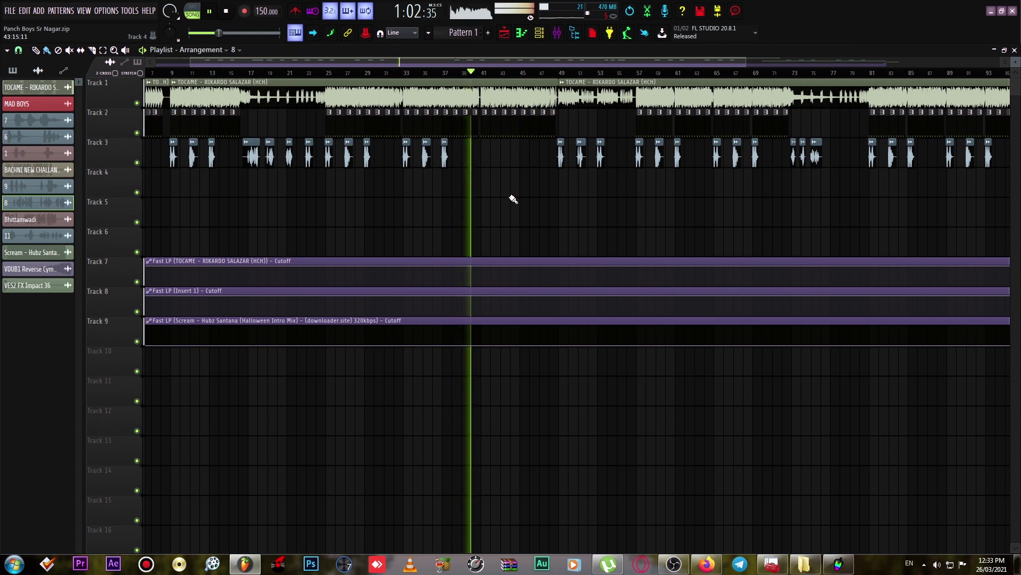
Examine how the Track 1 song clips, Pattern 1 clips and Track 3 vocal clips are arranged around bars 41 to 81
{"action": "scroll", "coordinate": [484, 81], "scroll_direction": "down", "scroll_amount": 3}
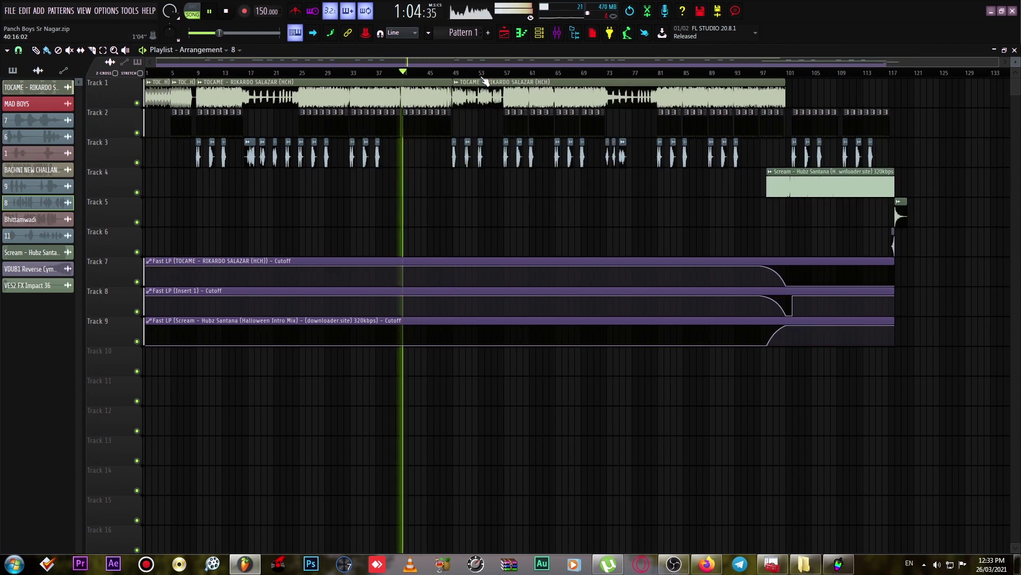
{"action": "scroll", "coordinate": [452, 77], "scroll_direction": "up", "scroll_amount": 5}
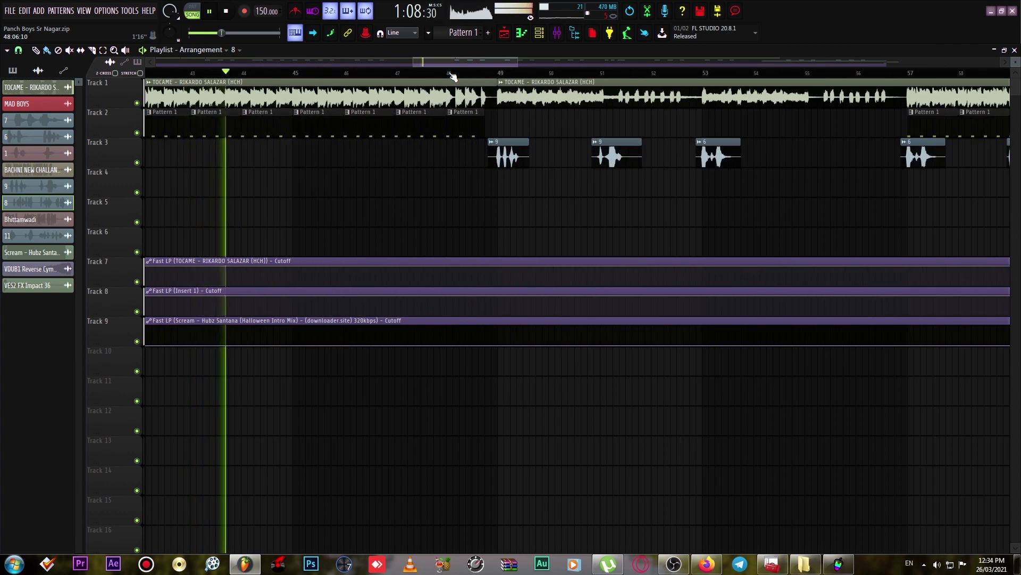
{"action": "scroll", "coordinate": [454, 76], "scroll_direction": "down", "scroll_amount": 1}
{"action": "scroll", "coordinate": [453, 75], "scroll_direction": "down", "scroll_amount": 1}
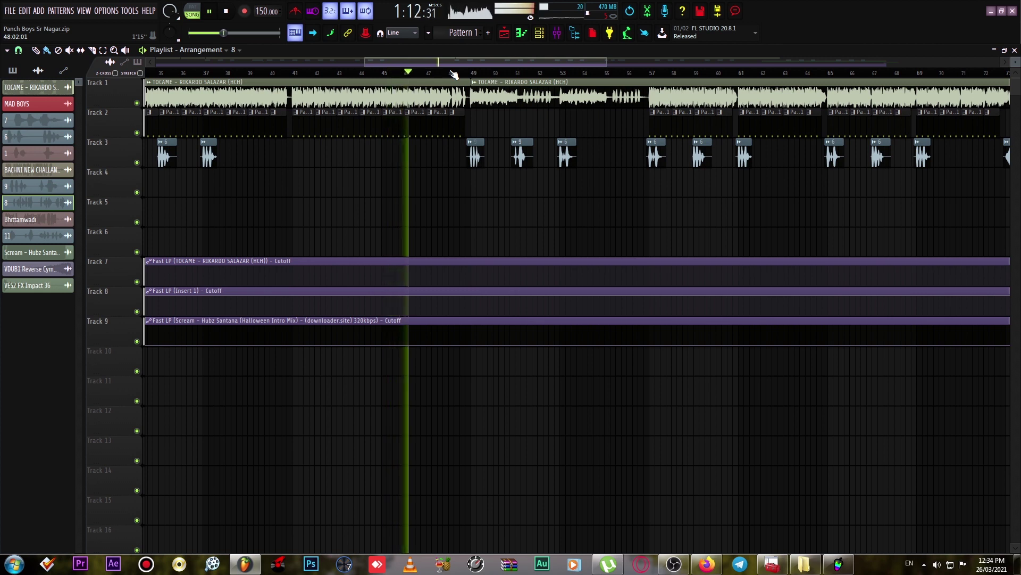
{"action": "scroll", "coordinate": [453, 74], "scroll_direction": "down", "scroll_amount": 1}
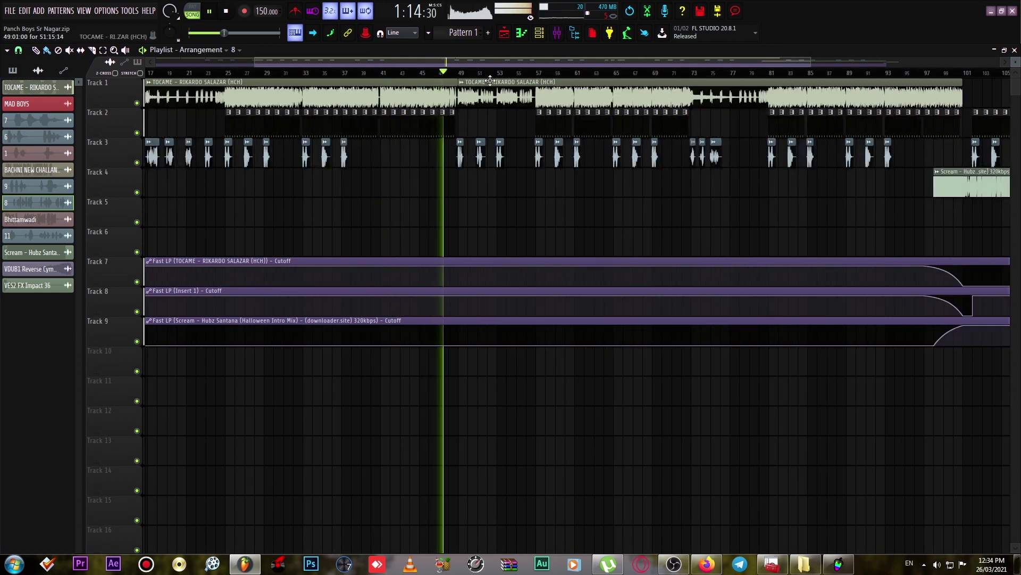
{"action": "scroll", "coordinate": [491, 78], "scroll_direction": "up", "scroll_amount": 3}
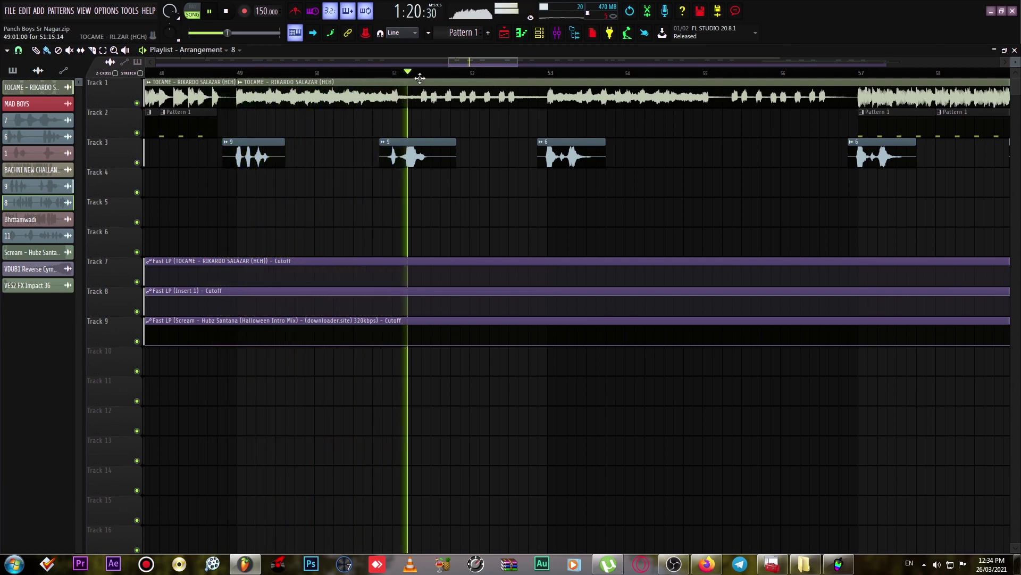
{"action": "scroll", "coordinate": [409, 73], "scroll_direction": "down", "scroll_amount": 1}
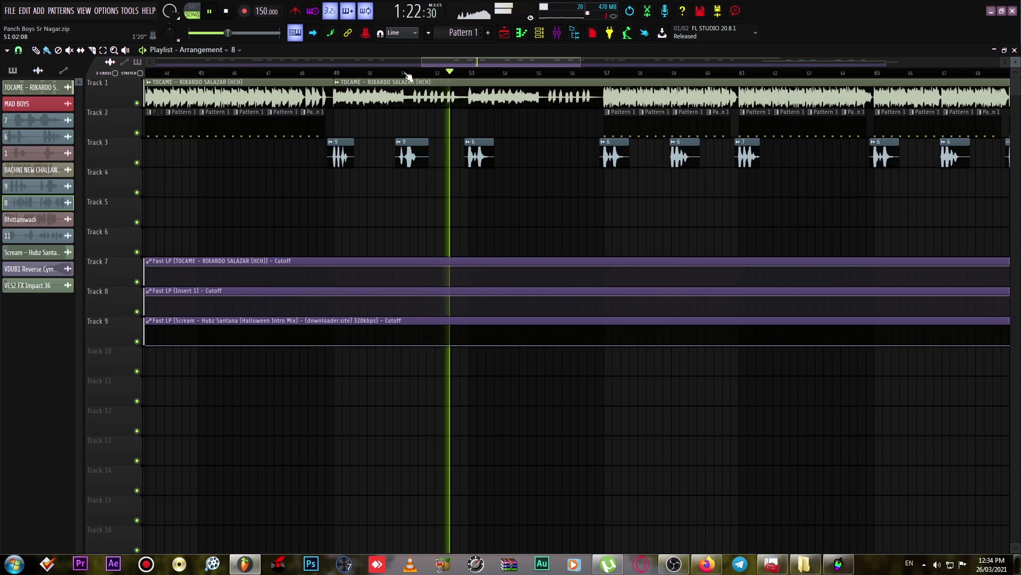
{"action": "scroll", "coordinate": [402, 67], "scroll_direction": "down", "scroll_amount": 1}
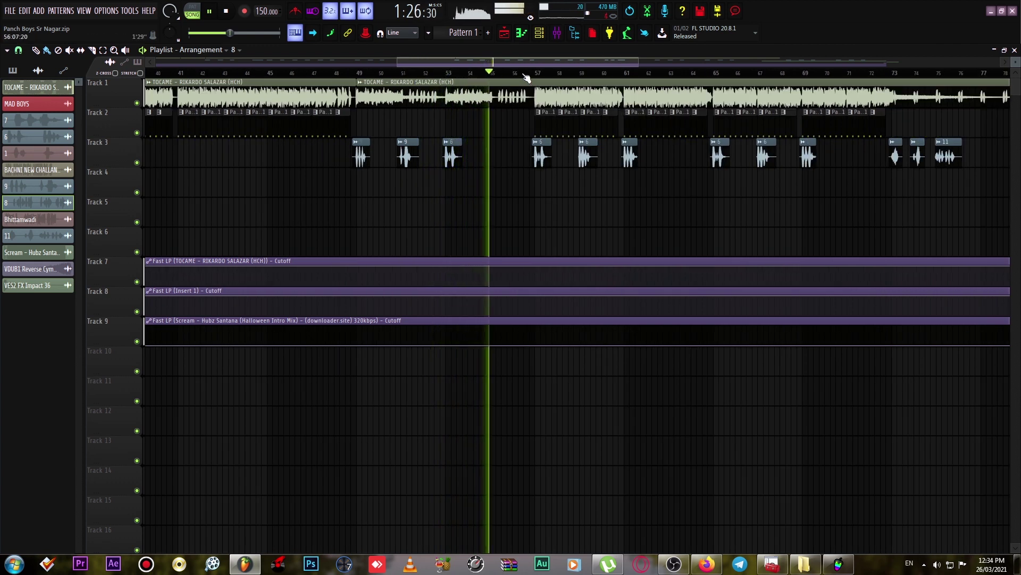
{"action": "scroll", "coordinate": [527, 77], "scroll_direction": "up", "scroll_amount": 1}
{"action": "scroll", "coordinate": [467, 81], "scroll_direction": "up", "scroll_amount": 4}
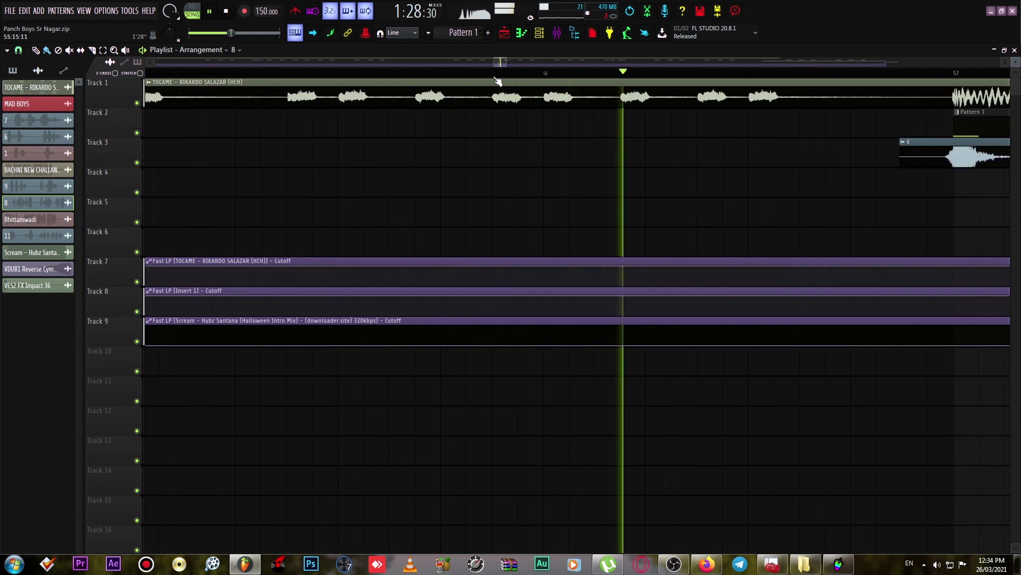
{"action": "scroll", "coordinate": [498, 81], "scroll_direction": "down", "scroll_amount": 3}
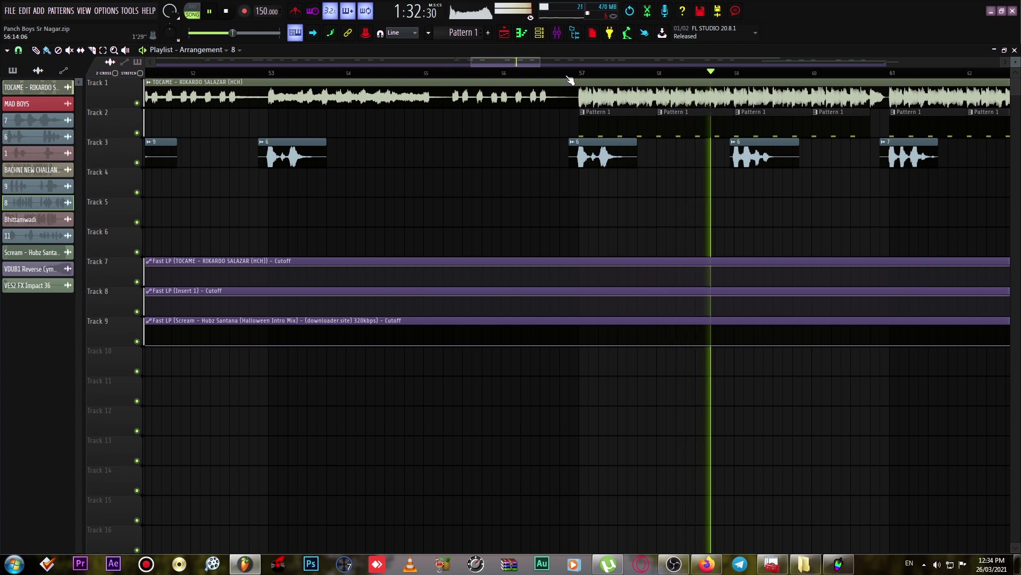
{"action": "scroll", "coordinate": [570, 79], "scroll_direction": "down", "scroll_amount": 3}
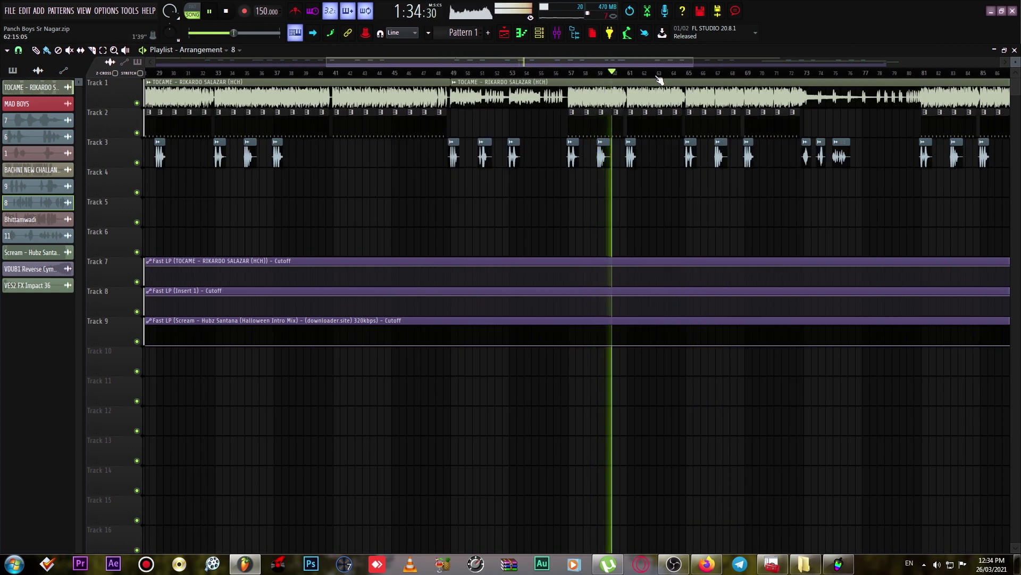
{"action": "scroll", "coordinate": [658, 74], "scroll_direction": "down", "scroll_amount": 2}
{"action": "scroll", "coordinate": [642, 79], "scroll_direction": "up", "scroll_amount": 4}
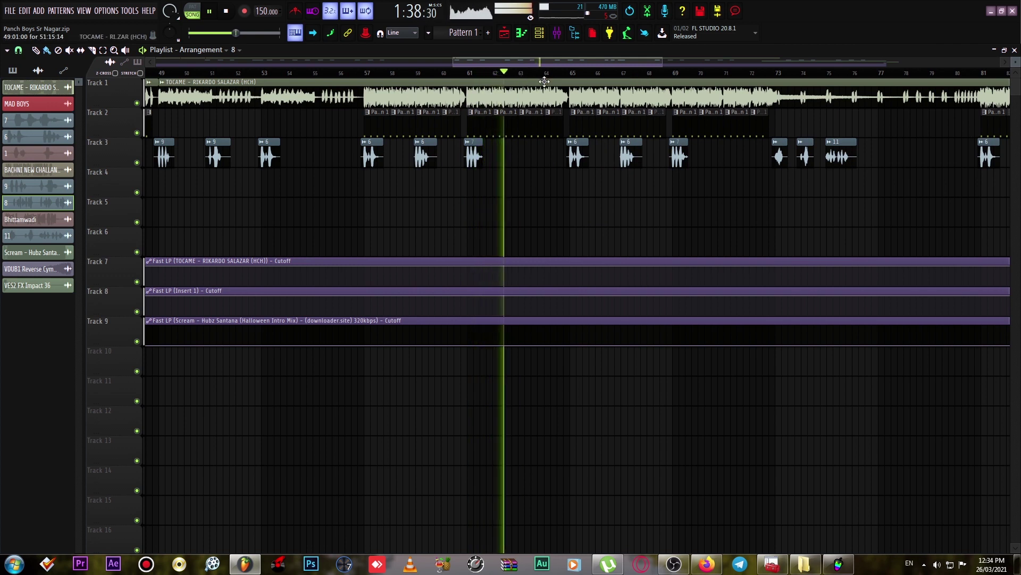
Examine how the Track 1 song, Pattern 1 and Track 3 vocal clips line up between about bars 61 and 93
{"action": "scroll", "coordinate": [580, 79], "scroll_direction": "up", "scroll_amount": 4}
{"action": "scroll", "coordinate": [580, 79], "scroll_direction": "up", "scroll_amount": 1}
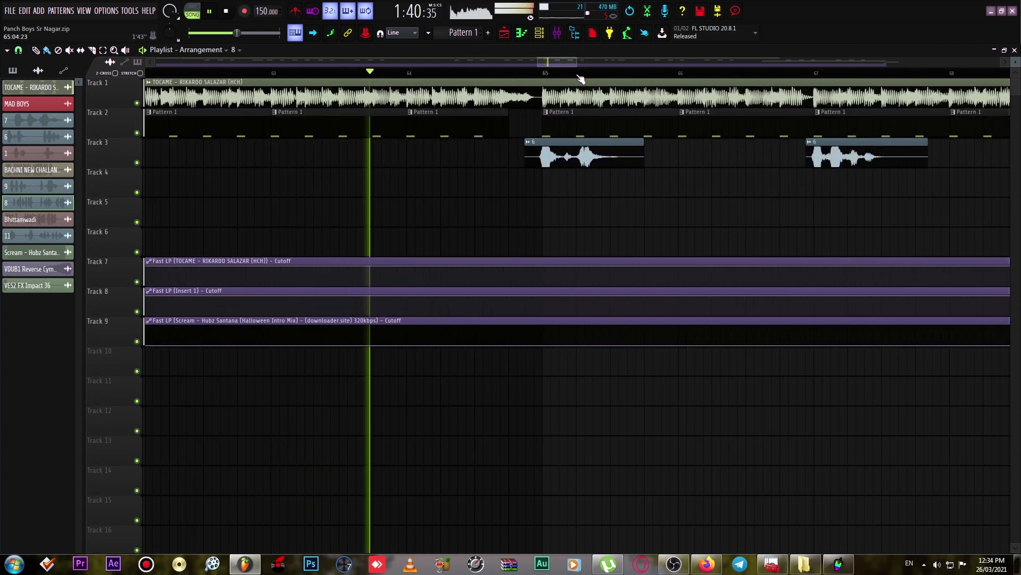
{"action": "scroll", "coordinate": [580, 79], "scroll_direction": "up", "scroll_amount": 2}
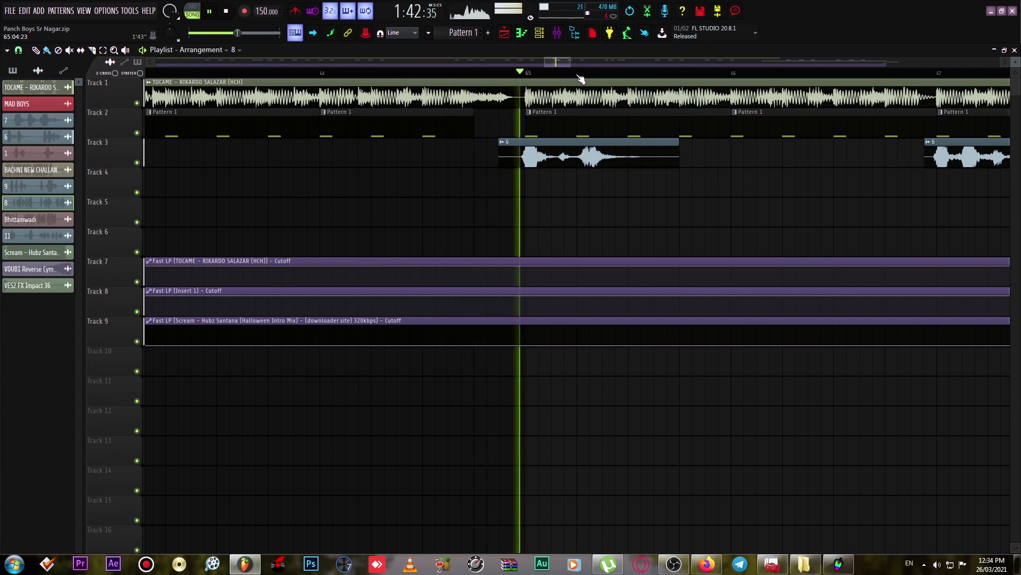
{"action": "scroll", "coordinate": [486, 73], "scroll_direction": "down", "scroll_amount": 8}
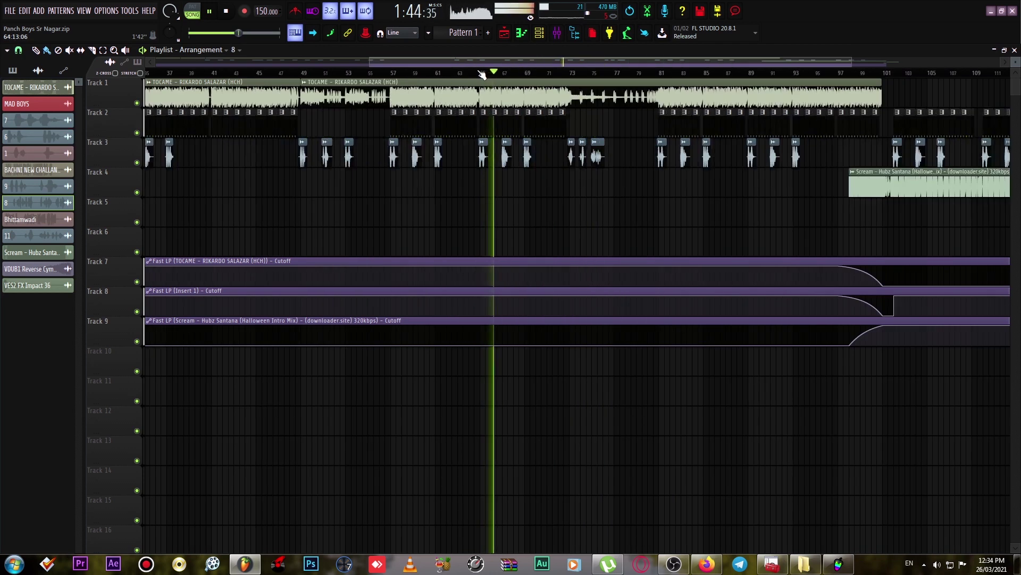
{"action": "scroll", "coordinate": [635, 78], "scroll_direction": "up", "scroll_amount": 2}
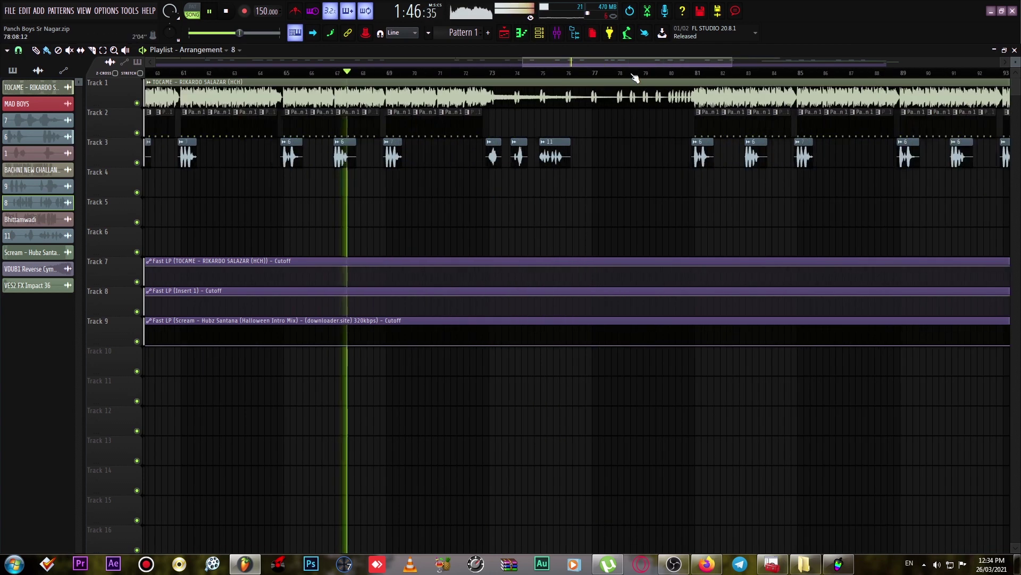
{"action": "scroll", "coordinate": [451, 80], "scroll_direction": "up", "scroll_amount": 2}
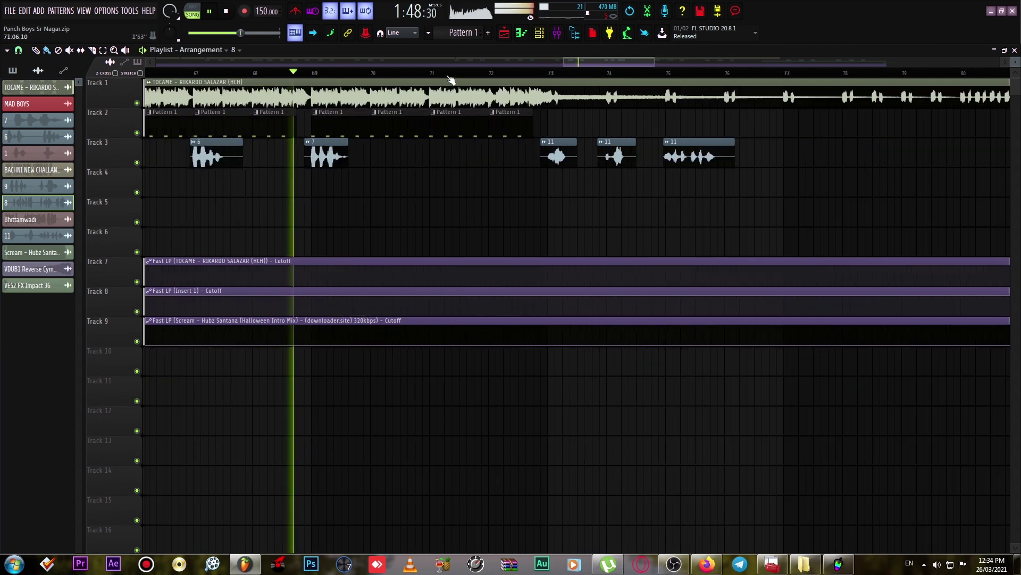
Open iZotope Ozone 5 on the Master mixer track, dismiss its Preset Manager and review the Dynamics module
{"action": "left_click", "coordinate": [558, 33]}
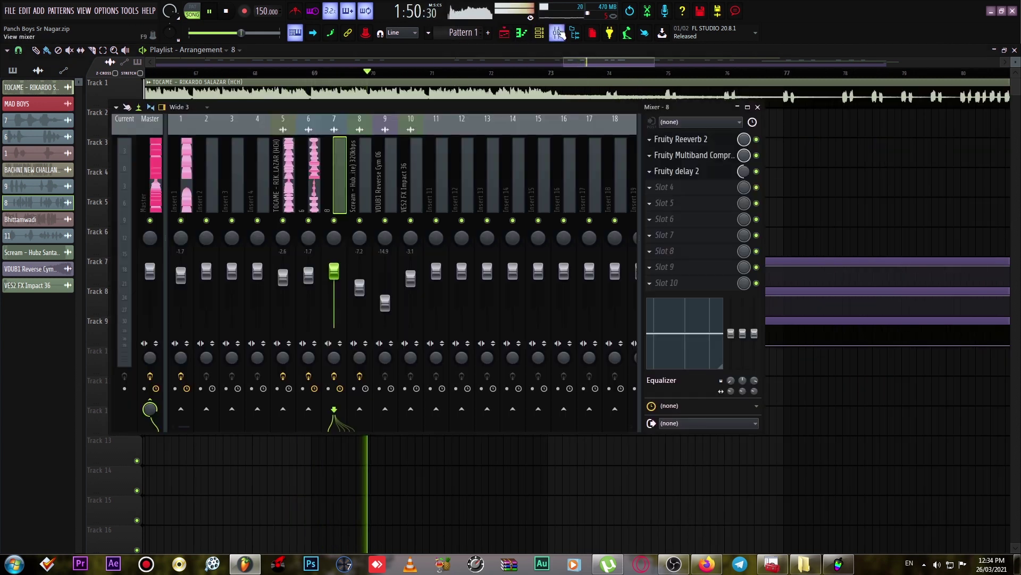
{"action": "left_click", "coordinate": [153, 185]}
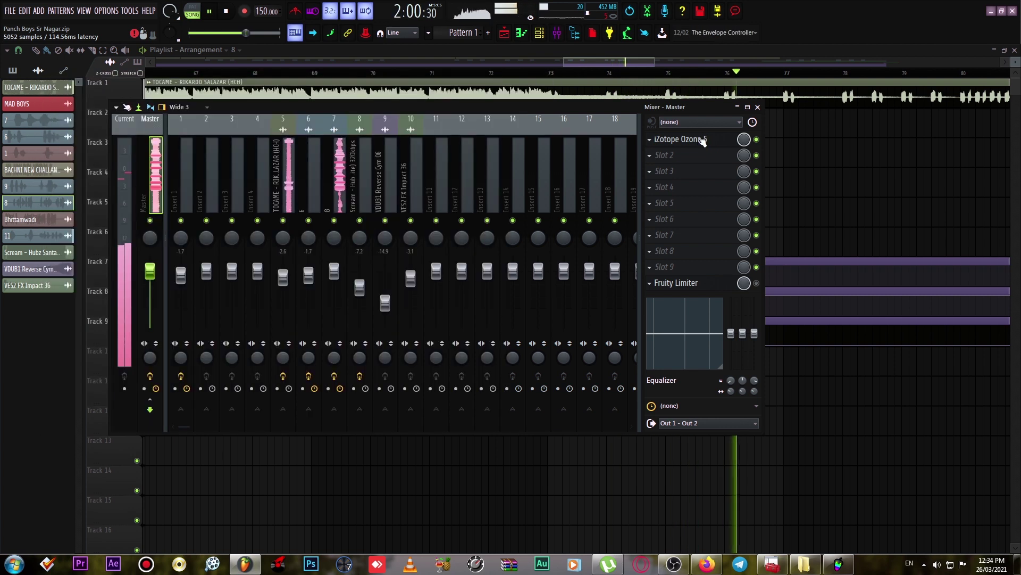
{"action": "left_click", "coordinate": [702, 140]}
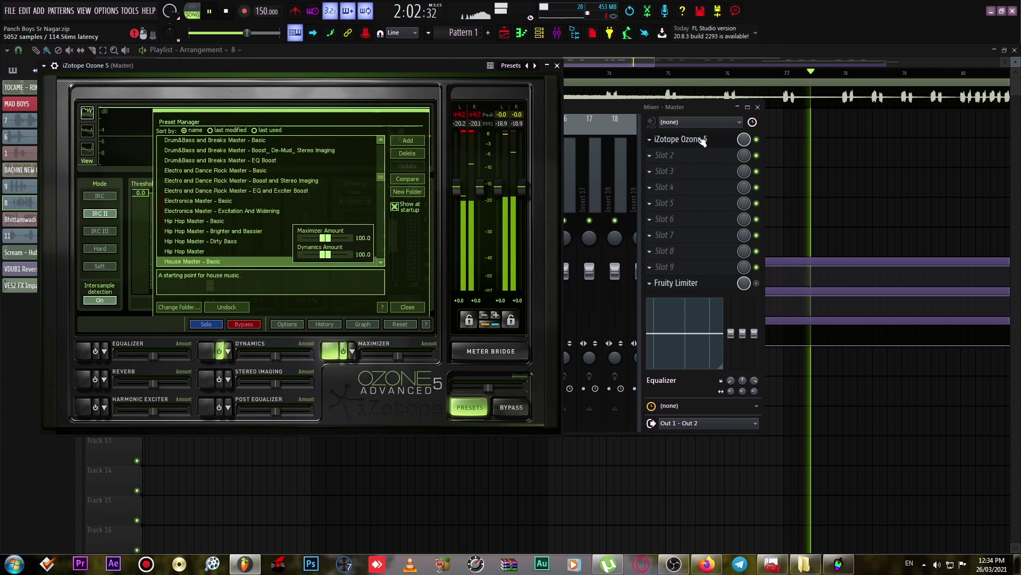
{"action": "left_click", "coordinate": [410, 305]}
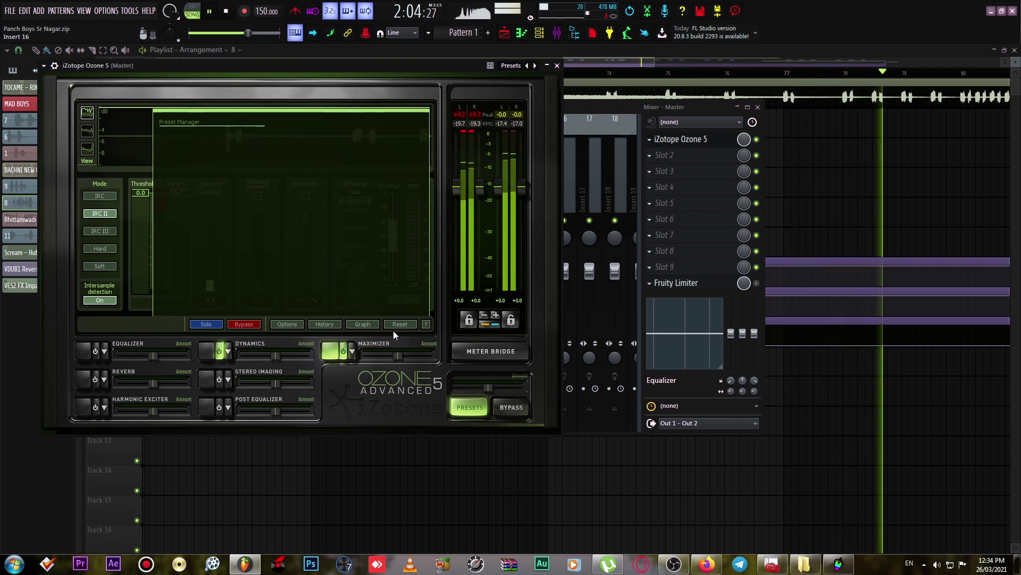
{"action": "left_click", "coordinate": [208, 351]}
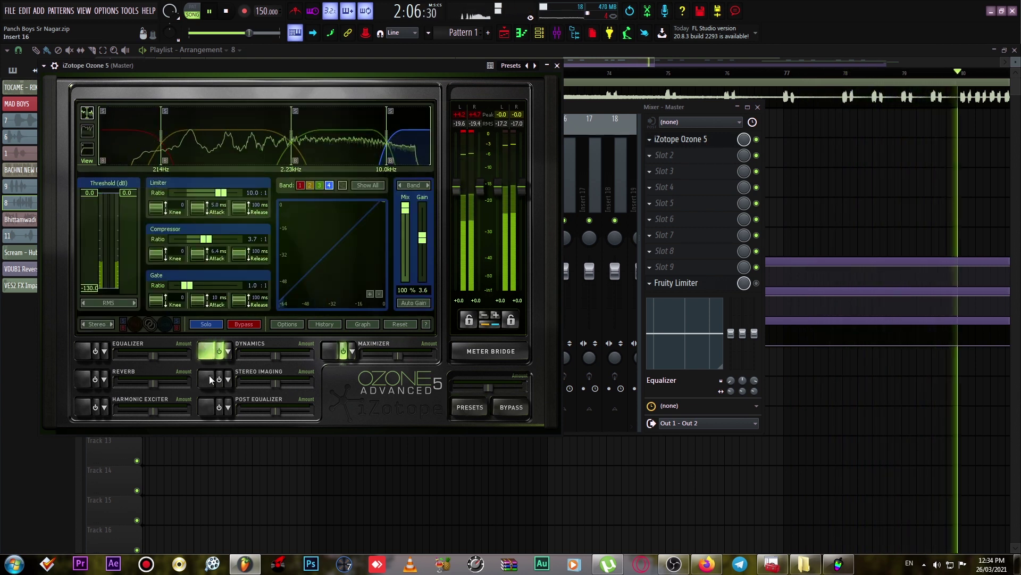
Show Ozone 5's Stereo Imaging module and turn off its bypass so the module is active
{"action": "left_click", "coordinate": [207, 379]}
{"action": "left_click_drag", "start_coordinate": [373, 64], "coordinate": [633, 79]}
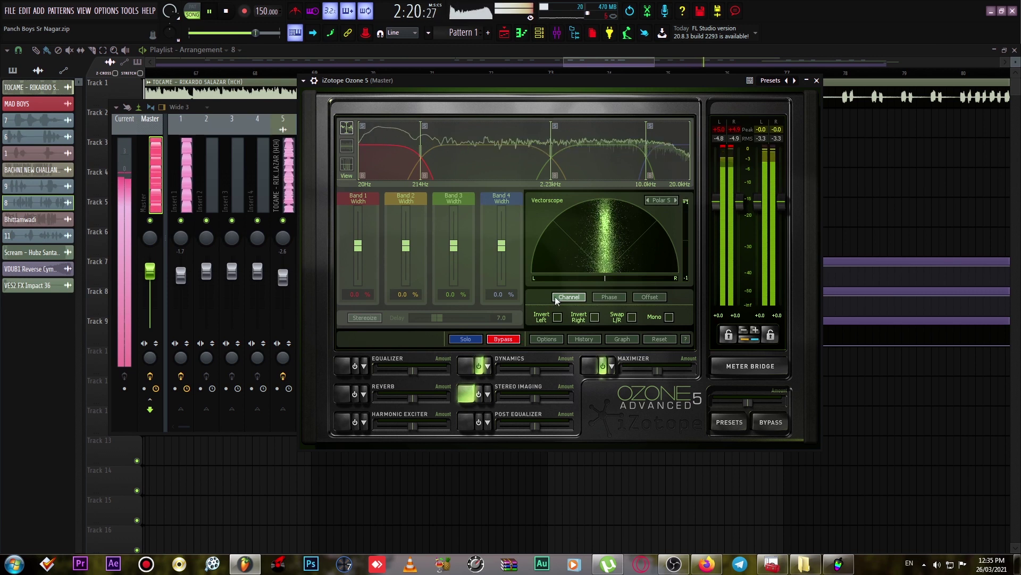
{"action": "left_click", "coordinate": [512, 338]}
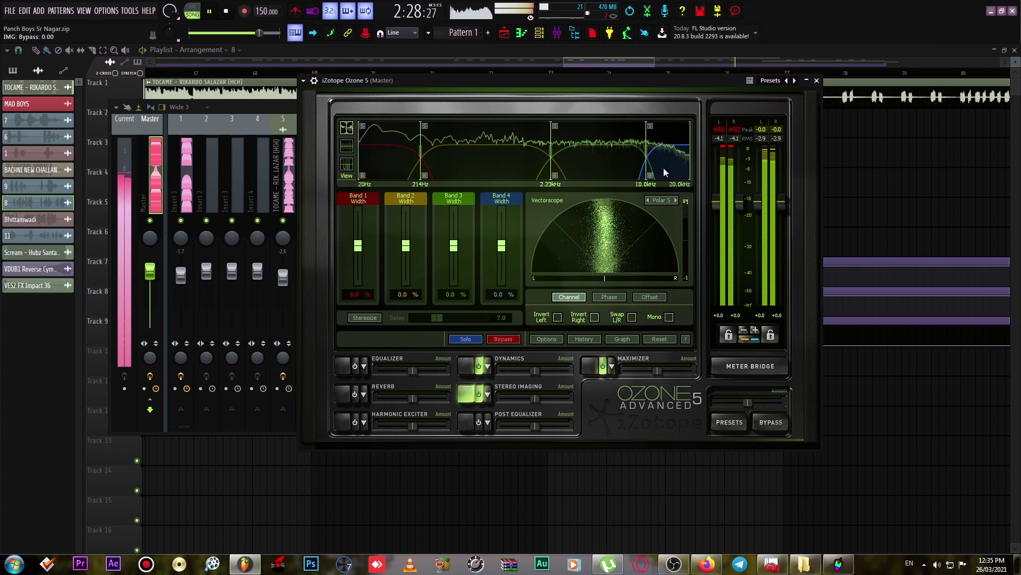
Review Ozone 5's Maximizer module and close the mixer behind the plugin window
{"action": "left_click", "coordinate": [589, 368]}
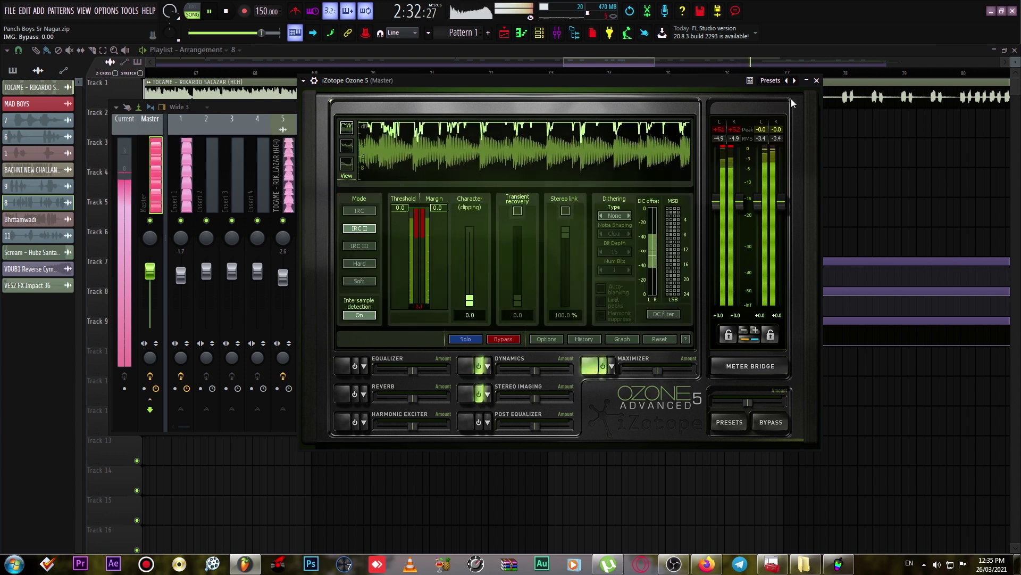
{"action": "left_click_drag", "start_coordinate": [638, 83], "coordinate": [631, 185]}
{"action": "scroll", "coordinate": [559, 73], "scroll_direction": "down", "scroll_amount": 5}
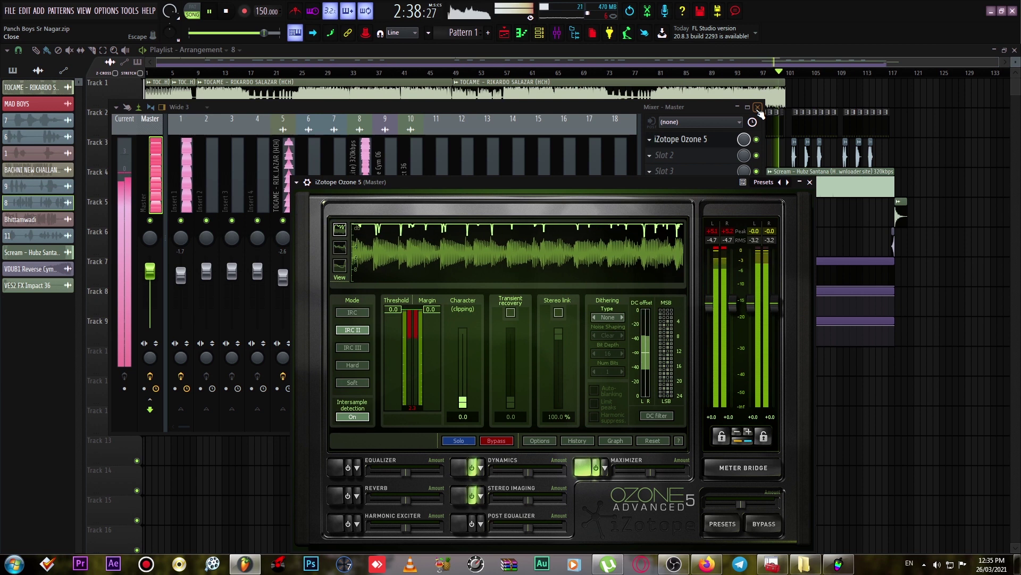
{"action": "left_click", "coordinate": [851, 124]}
{"action": "left_click_drag", "start_coordinate": [725, 181], "coordinate": [700, 92]}
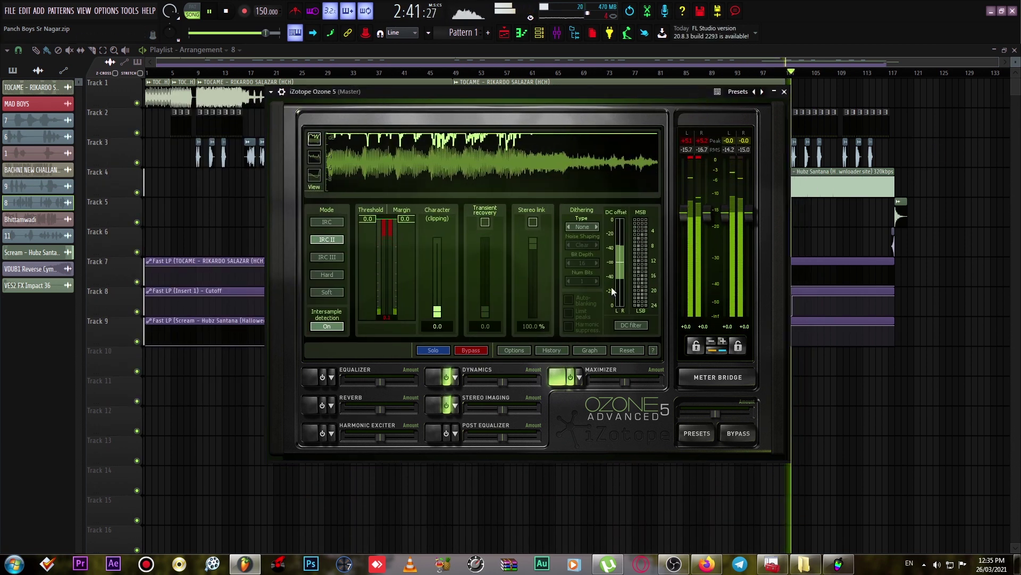
Check the Stereo Imaging module once more and close the Ozone 5 window
{"action": "left_click", "coordinate": [438, 406]}
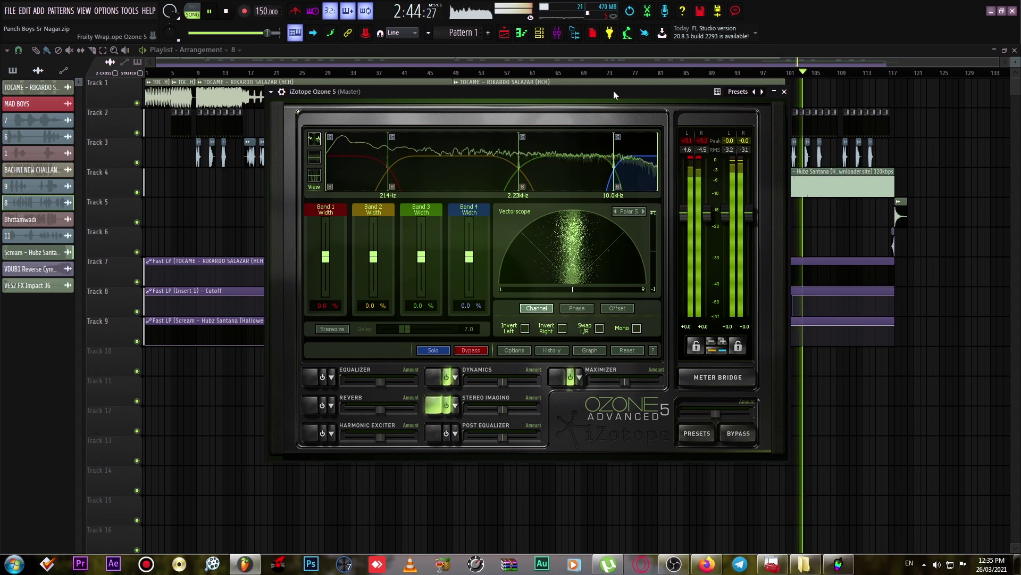
{"action": "left_click_drag", "start_coordinate": [614, 90], "coordinate": [524, 100]}
{"action": "key", "text": "Escape"}
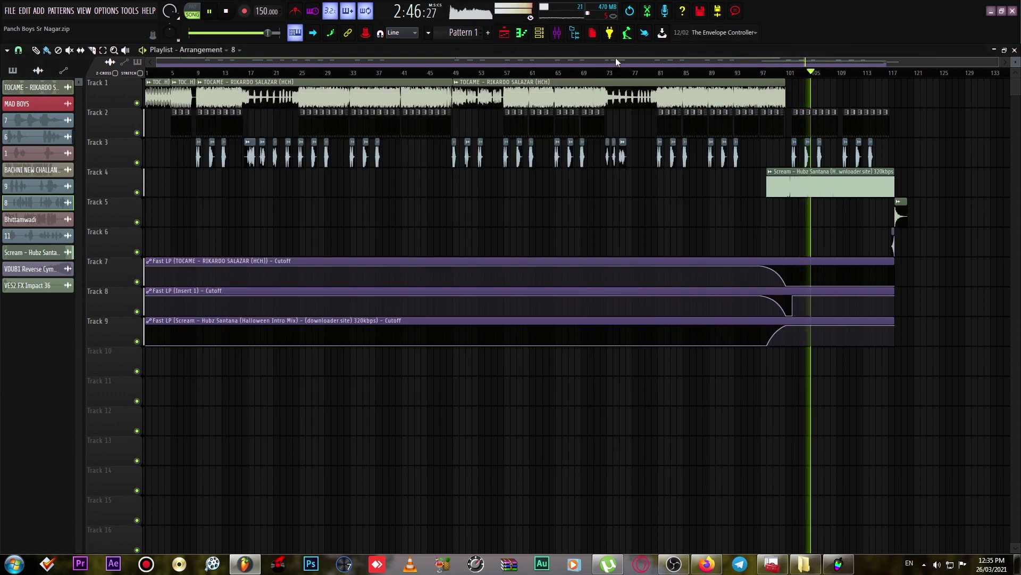
Examine the arrangement's ending from about bar 91 to 120, including the Scream song, last vocals, cutoff automation, reverse cymbal and impact clips
{"action": "scroll", "coordinate": [861, 64], "scroll_direction": "up", "scroll_amount": 5}
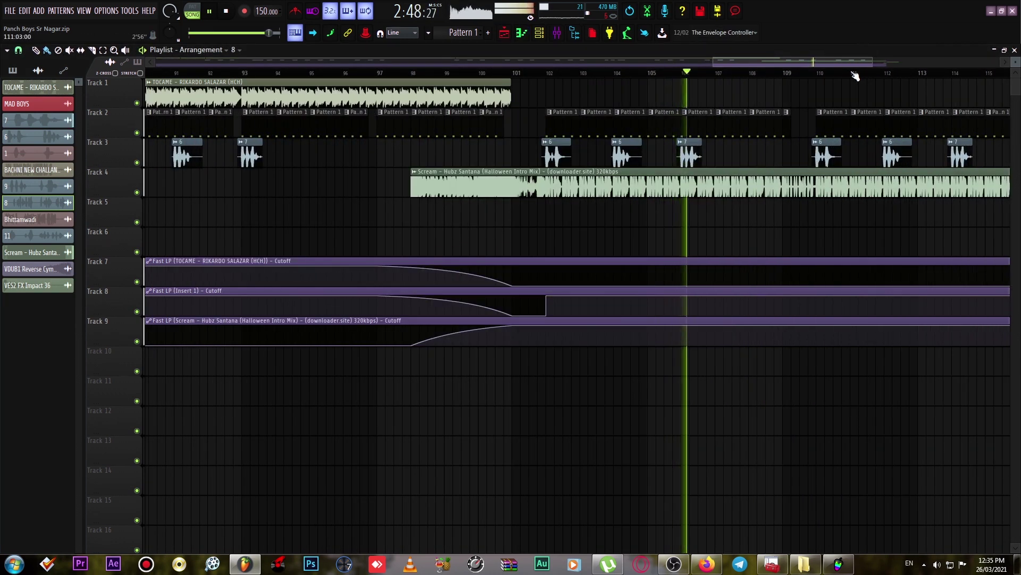
{"action": "scroll", "coordinate": [855, 76], "scroll_direction": "down", "scroll_amount": 5}
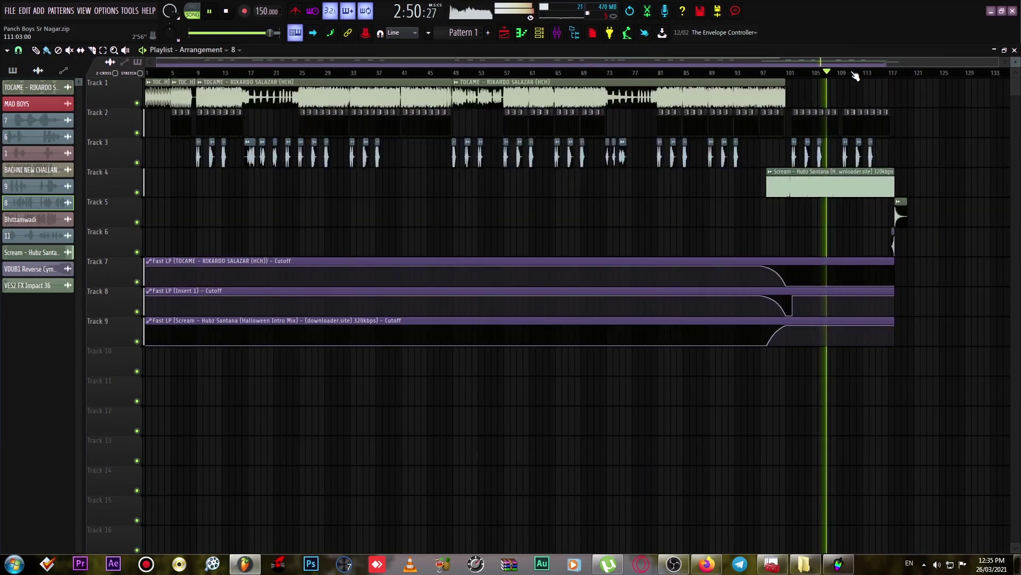
{"action": "scroll", "coordinate": [903, 79], "scroll_direction": "up", "scroll_amount": 5}
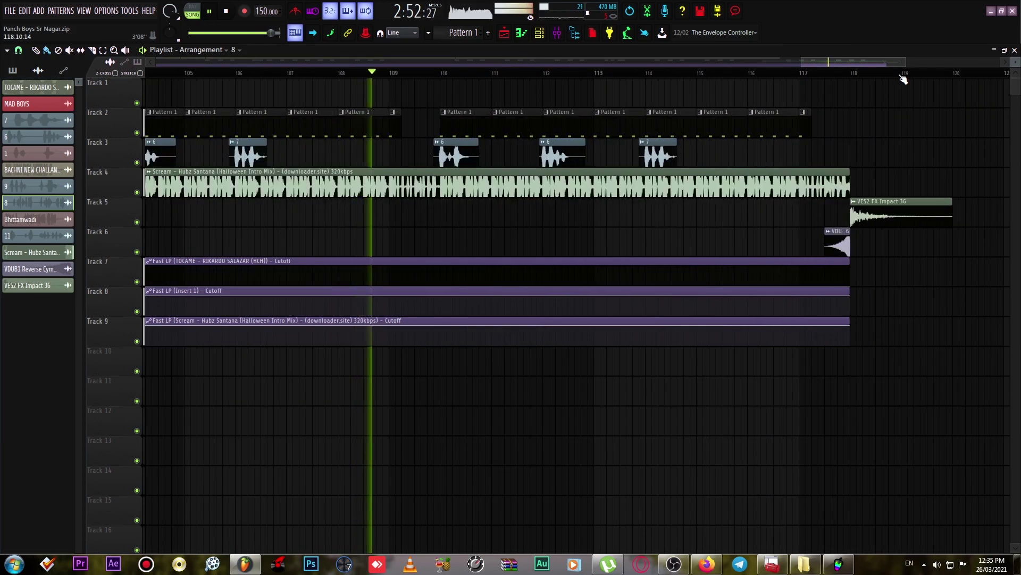
{"action": "scroll", "coordinate": [903, 78], "scroll_direction": "up", "scroll_amount": 2}
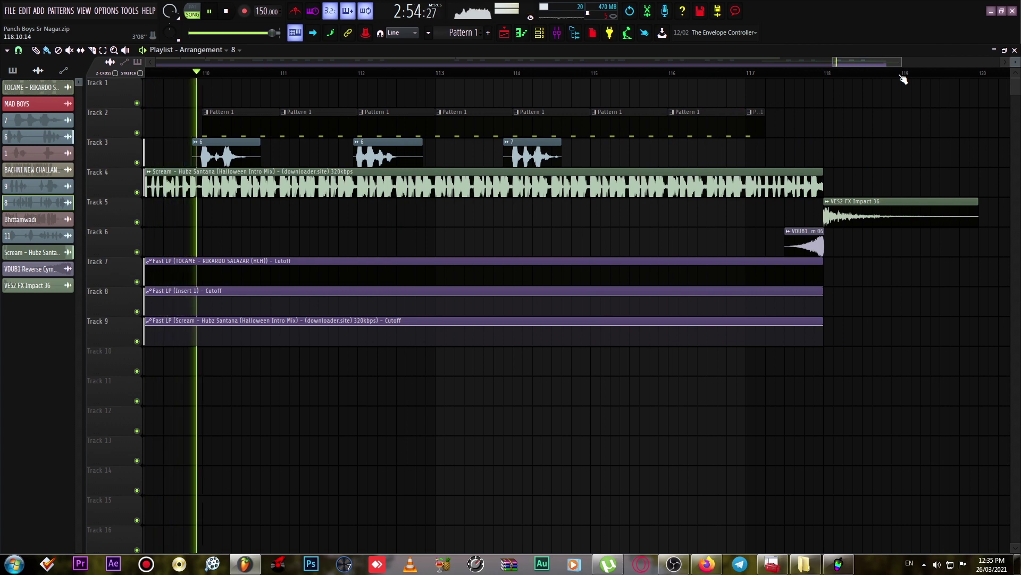
{"action": "scroll", "coordinate": [903, 79], "scroll_direction": "up", "scroll_amount": 2}
{"action": "scroll", "coordinate": [903, 79], "scroll_direction": "down", "scroll_amount": 2}
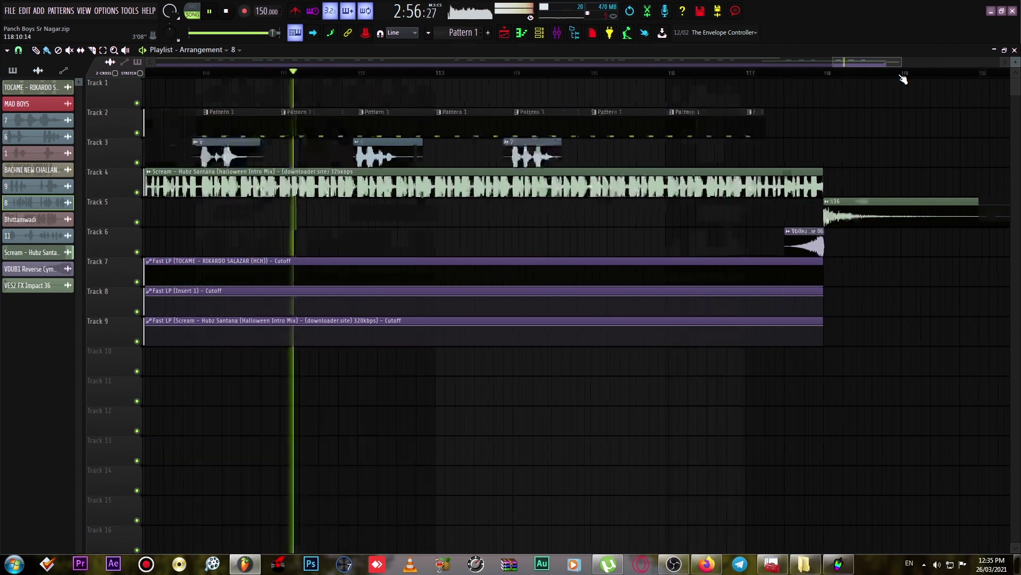
{"action": "scroll", "coordinate": [903, 79], "scroll_direction": "down", "scroll_amount": 3}
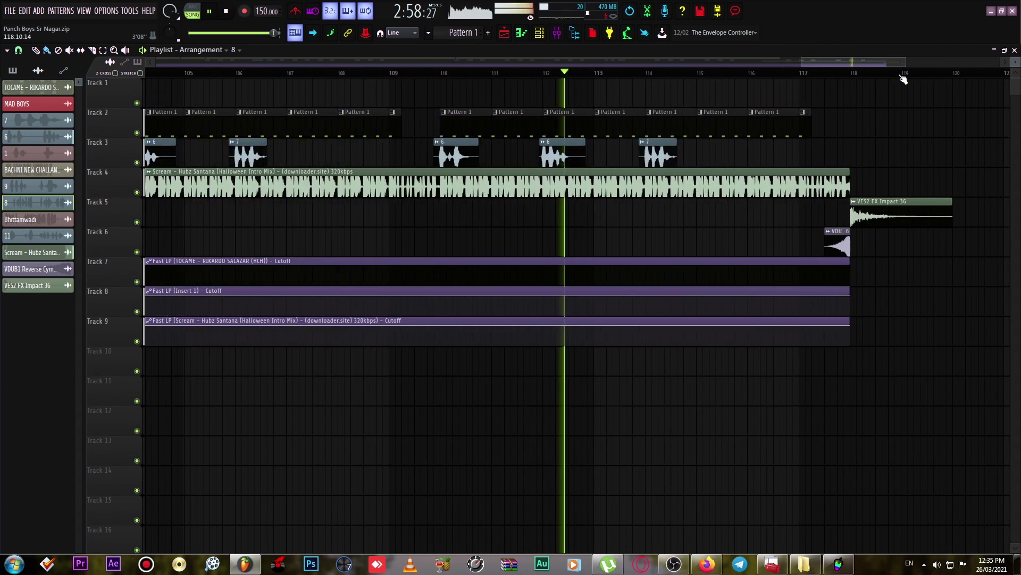
{"action": "scroll", "coordinate": [925, 83], "scroll_direction": "up", "scroll_amount": 3}
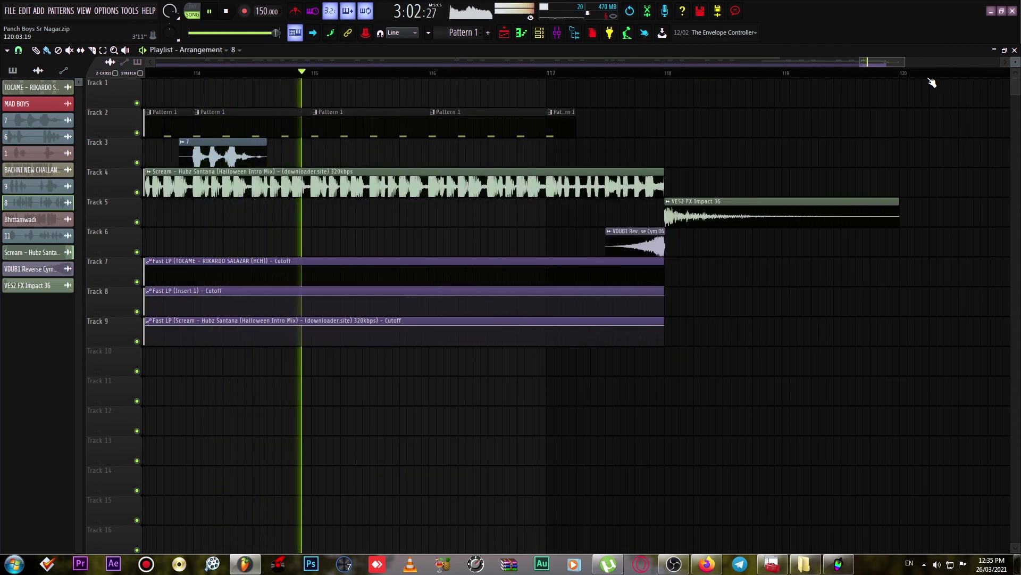
{"action": "scroll", "coordinate": [932, 83], "scroll_direction": "up", "scroll_amount": 2}
{"action": "scroll", "coordinate": [932, 83], "scroll_direction": "down", "scroll_amount": 2}
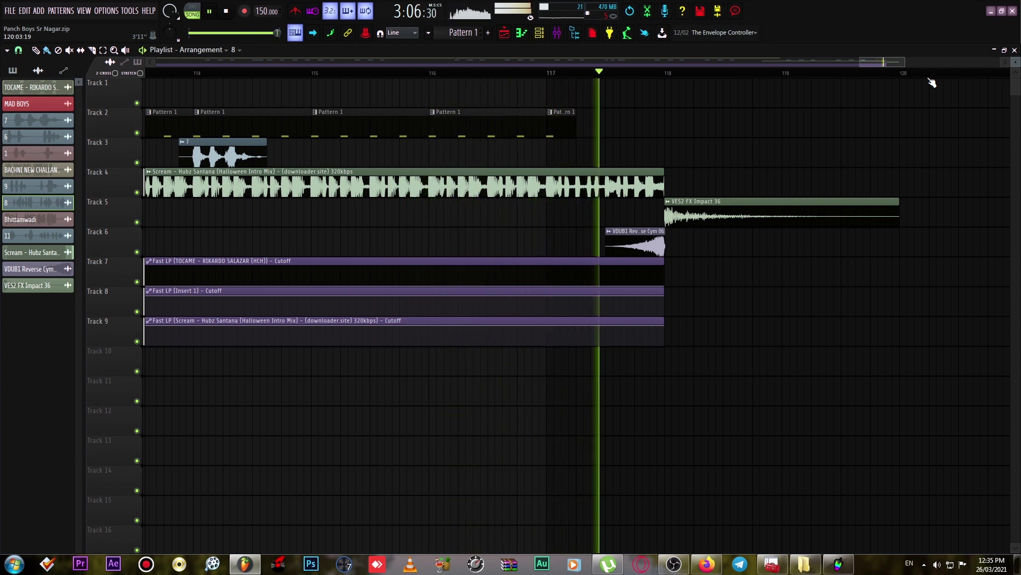
{"action": "scroll", "coordinate": [932, 83], "scroll_direction": "down", "scroll_amount": 5}
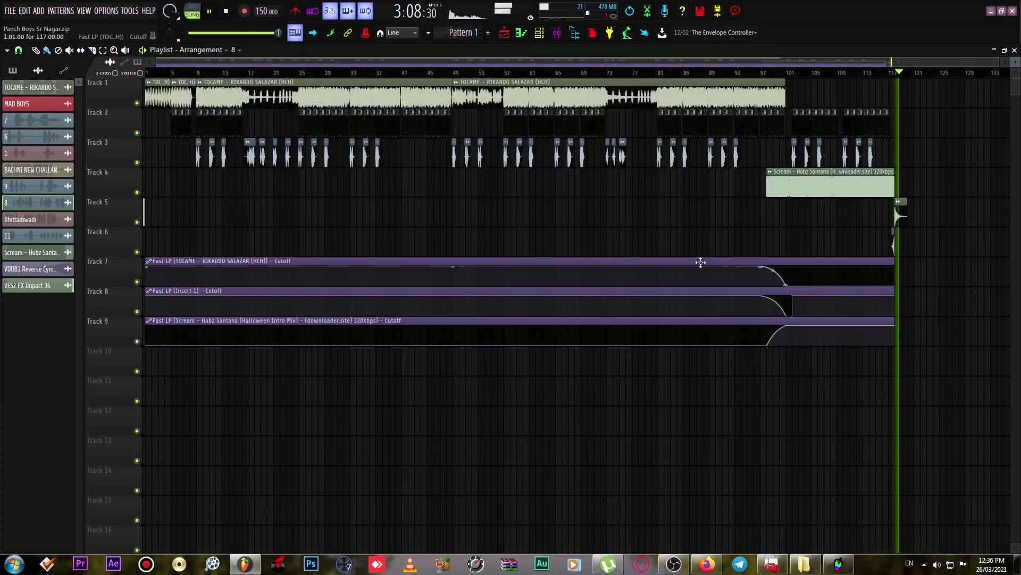